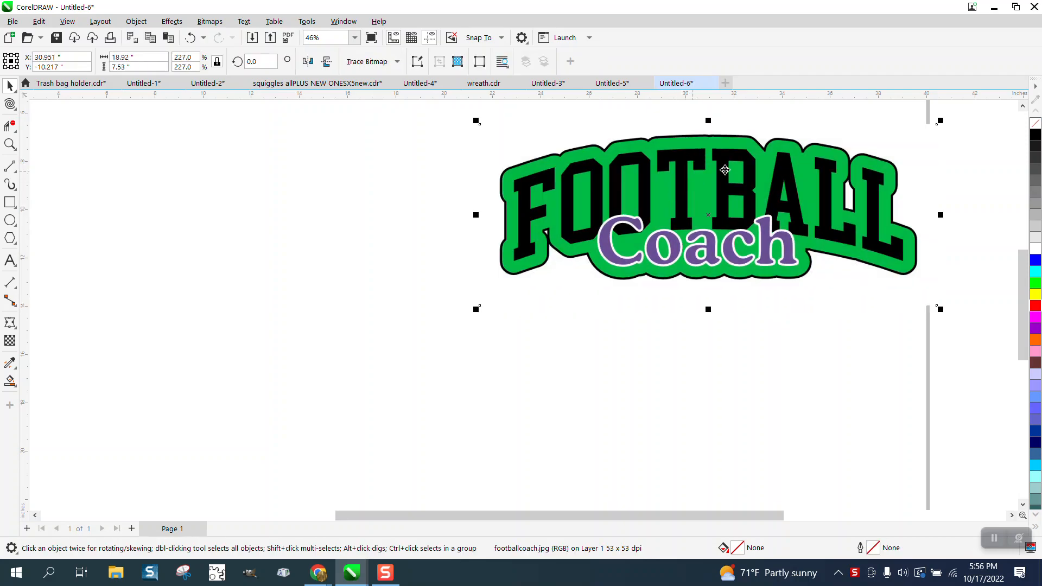
- Add the text FOOTBALL below the sample logo and enlarge it to about 14 inches wide
click(10, 260)
click(331, 350)
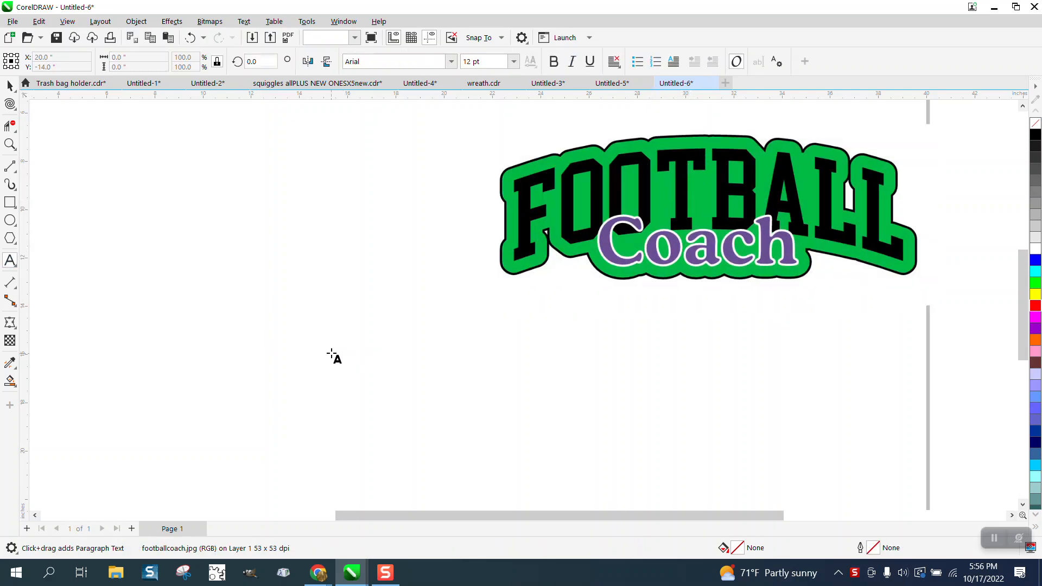
text(FOOTBA)
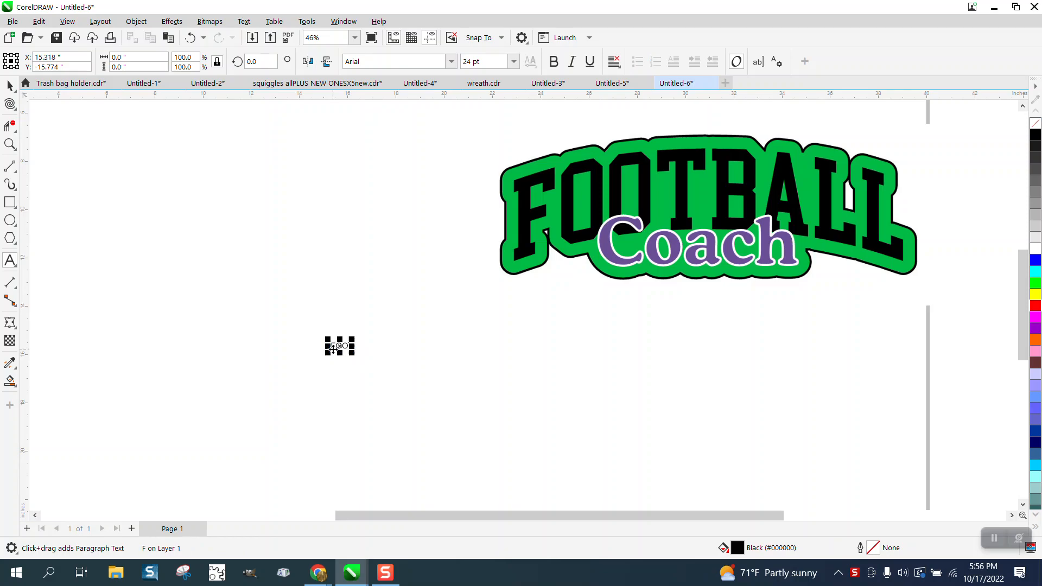
text(LL)
drag(377, 352, 624, 396)
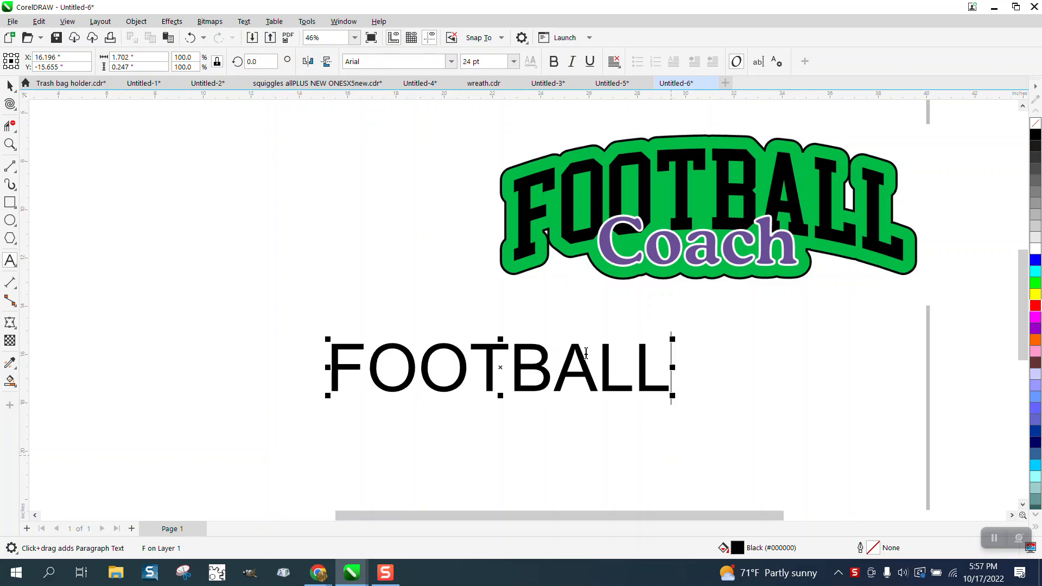
- Set the FOOTBALL text's font to College Block 2.0
click(451, 62)
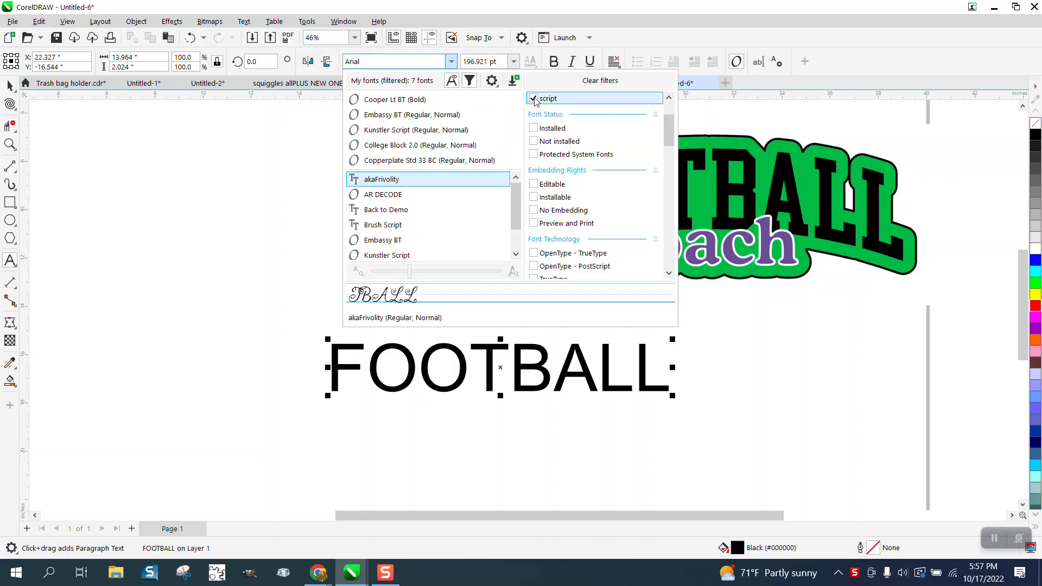
click(534, 100)
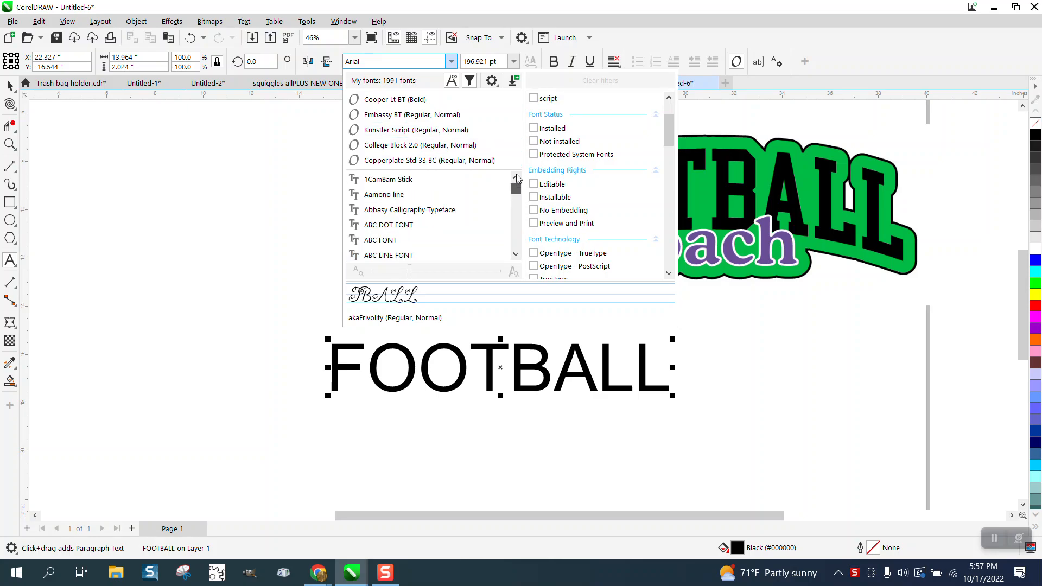
click(432, 61)
key(BackSpace)
text(COLL)
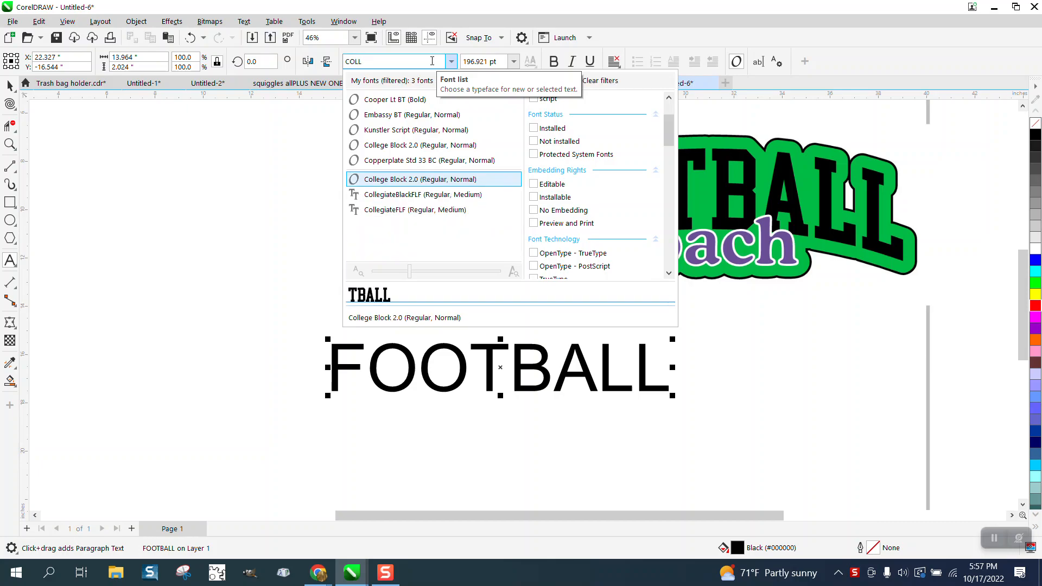
click(429, 179)
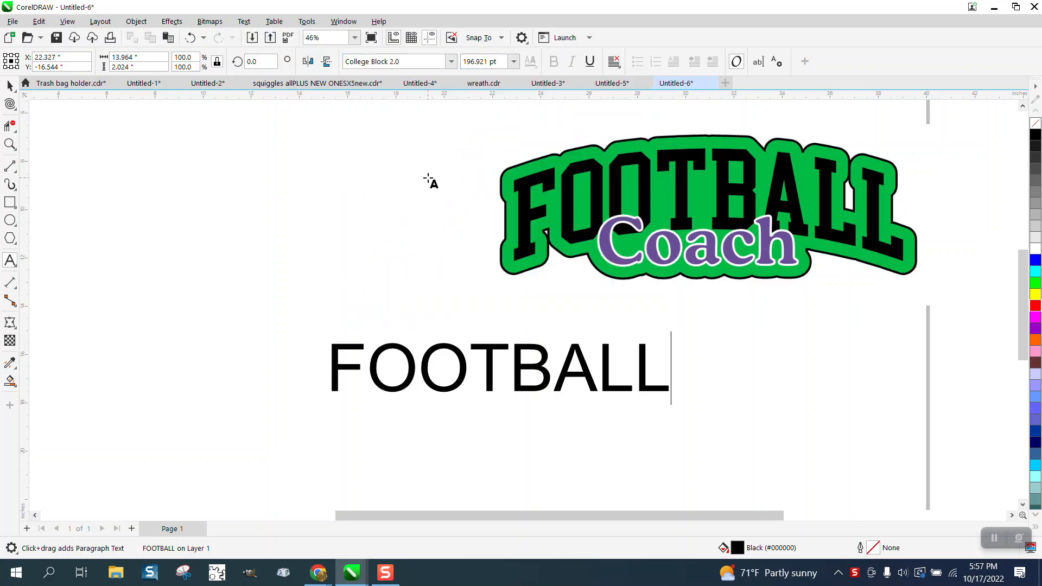
click(10, 86)
click(451, 61)
click(383, 100)
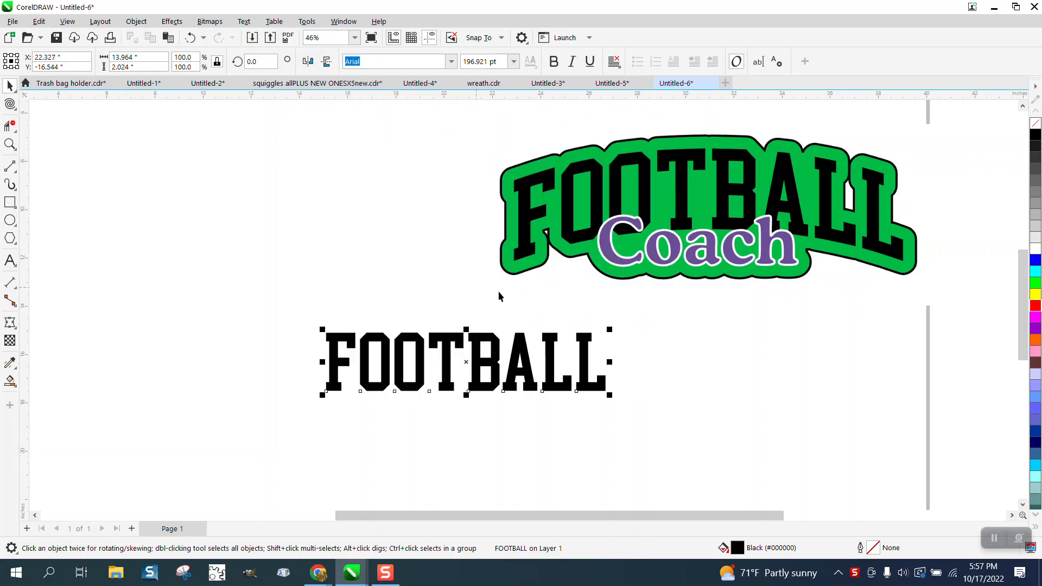
- Enlarge the FOOTBALL text to about 15.3 inches wide and place it beside the sample logo, on its left
drag(617, 398, 700, 417)
drag(522, 367, 299, 226)
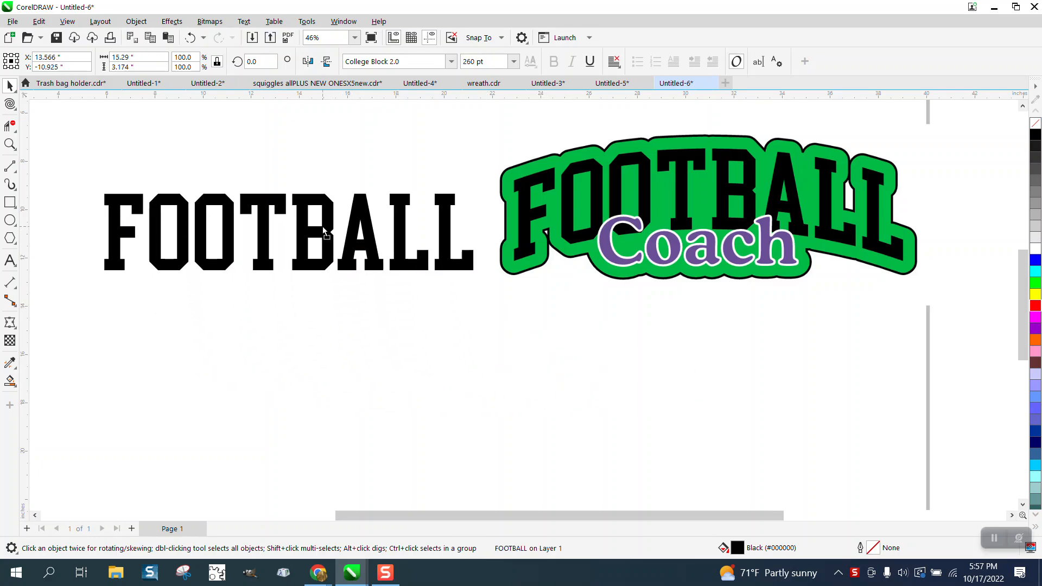
- Arch the FOOTBALL text upward with a single-arc envelope, raising the middle of its upper and lower edges about equally
click(10, 322)
click(58, 380)
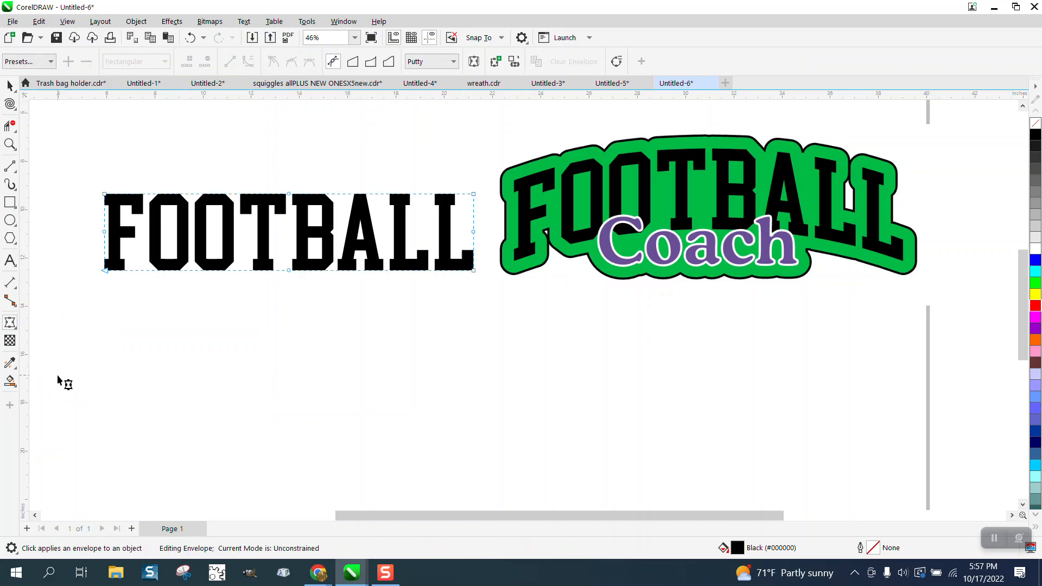
click(371, 62)
drag(290, 270, 289, 241)
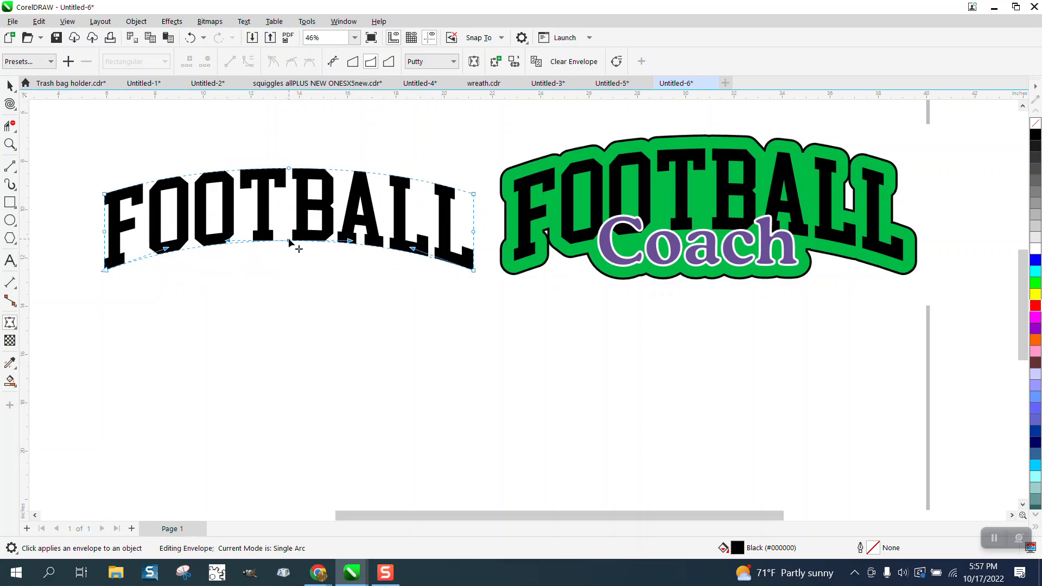
- Move the arched FOOTBALL text and the sample logo slightly upward to make room beneath them
click(10, 85)
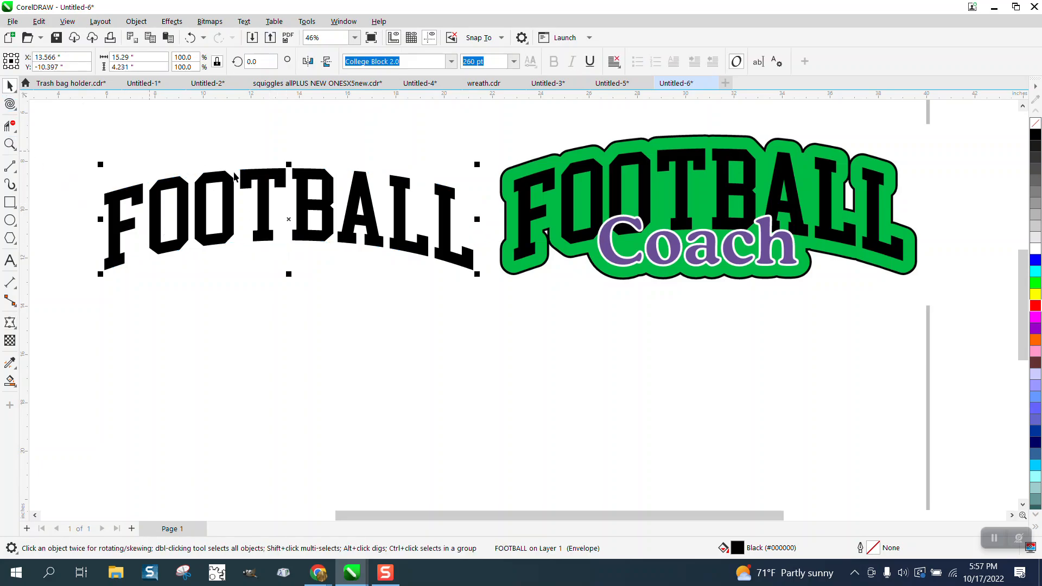
drag(330, 208, 327, 191)
drag(715, 243, 740, 225)
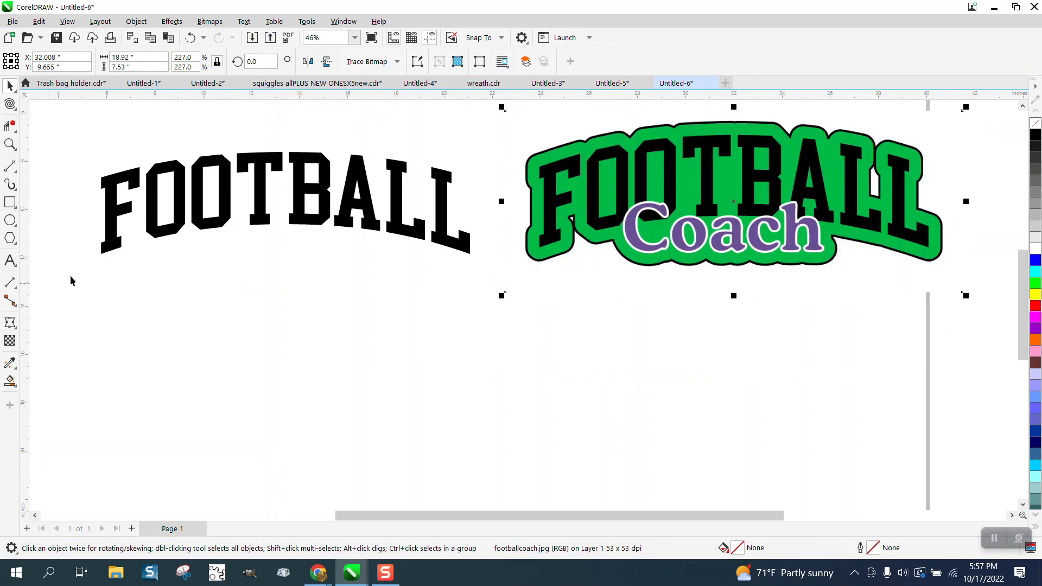
- Add the text Coach below the arched FOOTBALL text and enlarge it to about 7.1 inches wide
click(16, 262)
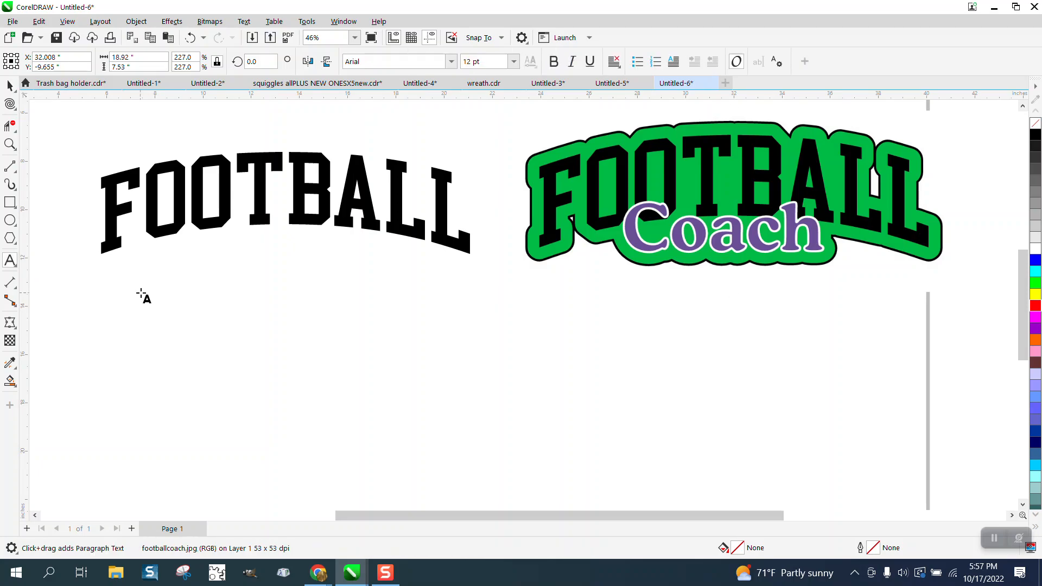
click(179, 302)
text(Coach)
drag(205, 305, 356, 345)
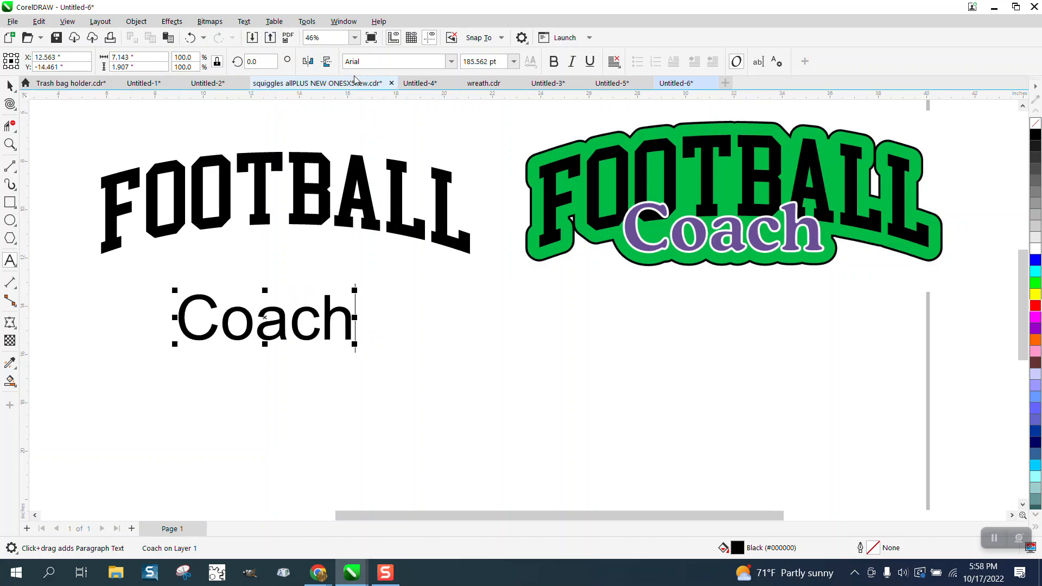
- Set the Coach text's font to Pristina from the script collection and enlarge it to about 7.6 inches wide
click(451, 64)
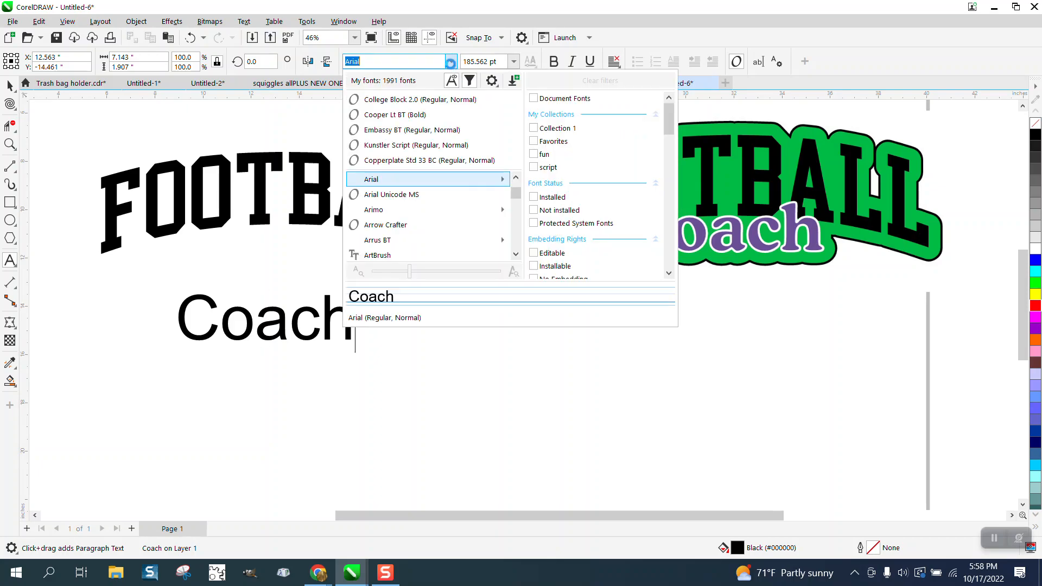
click(406, 146)
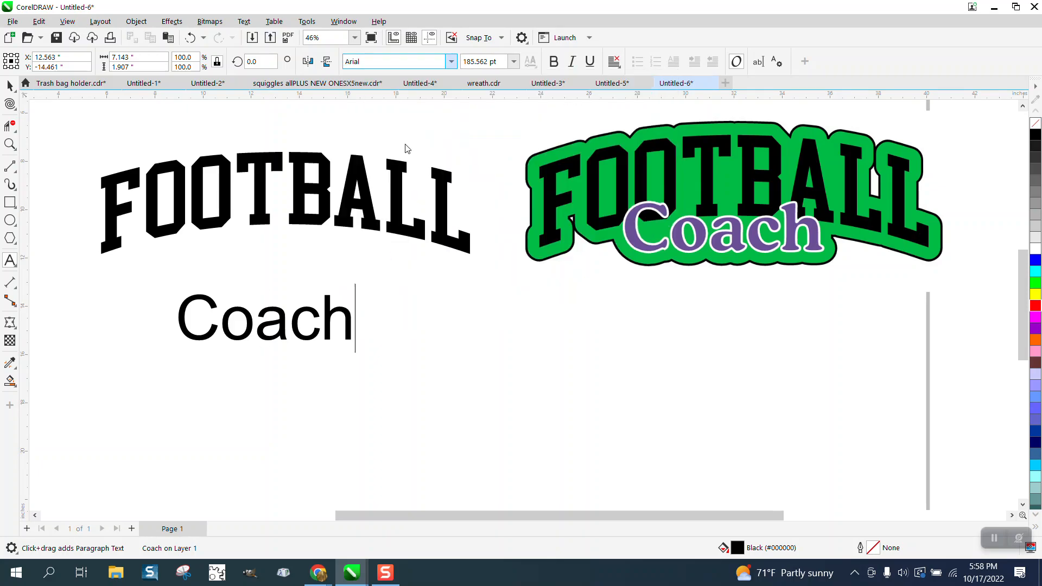
click(11, 85)
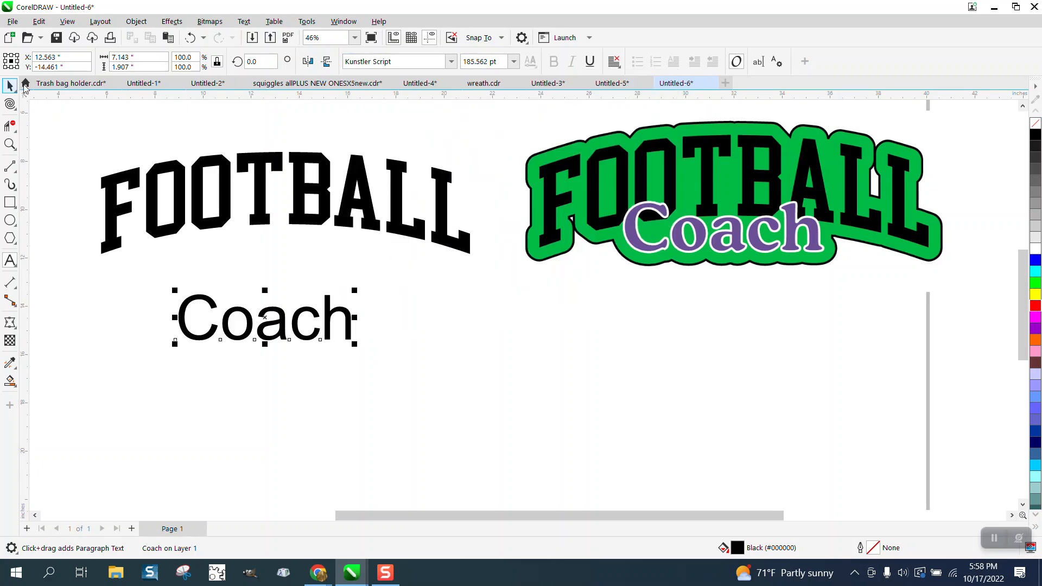
click(448, 65)
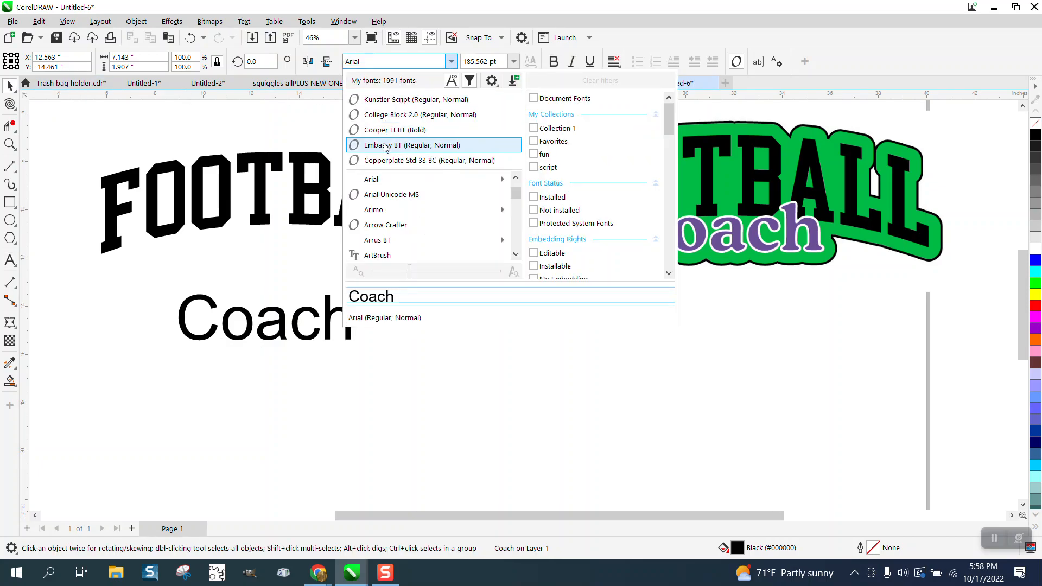
click(383, 145)
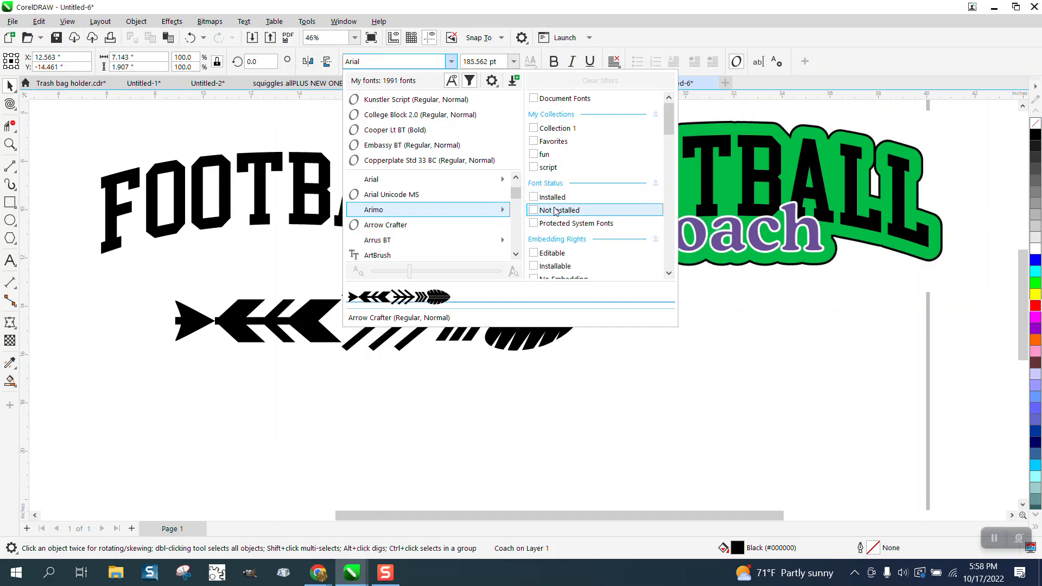
click(534, 167)
scroll(519, 232, down, 1)
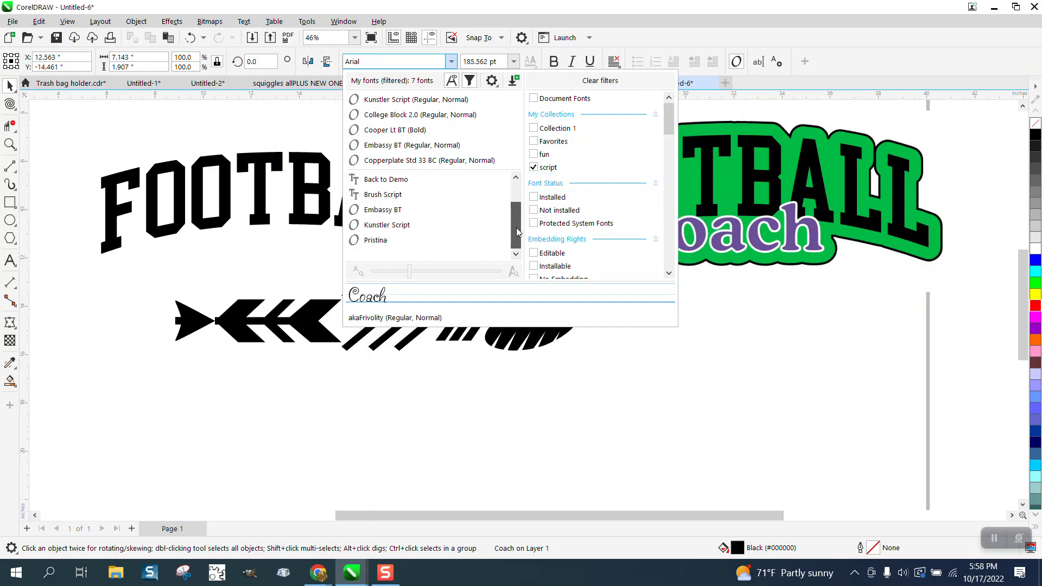
click(387, 240)
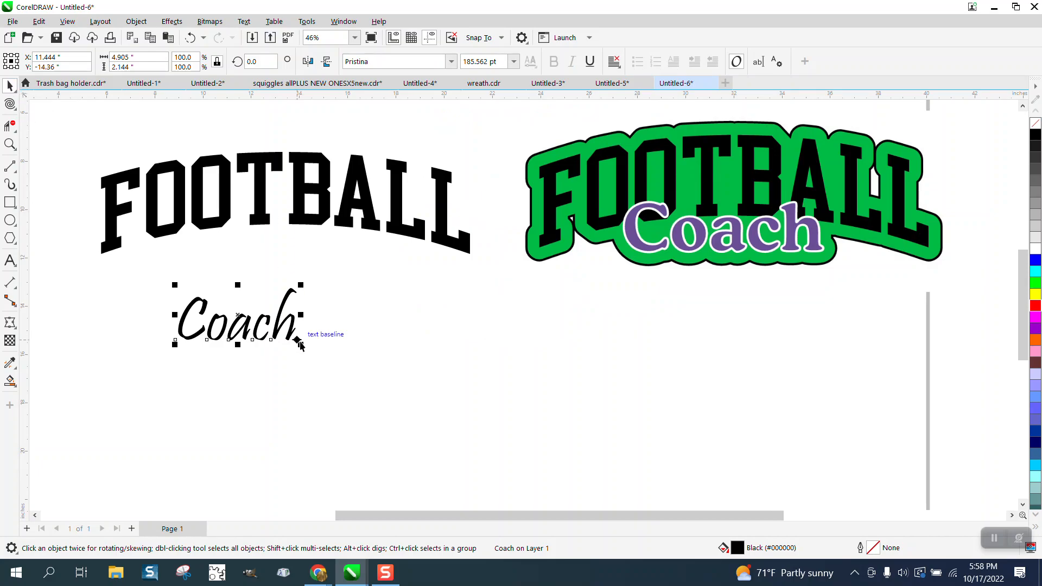
drag(300, 343, 367, 373)
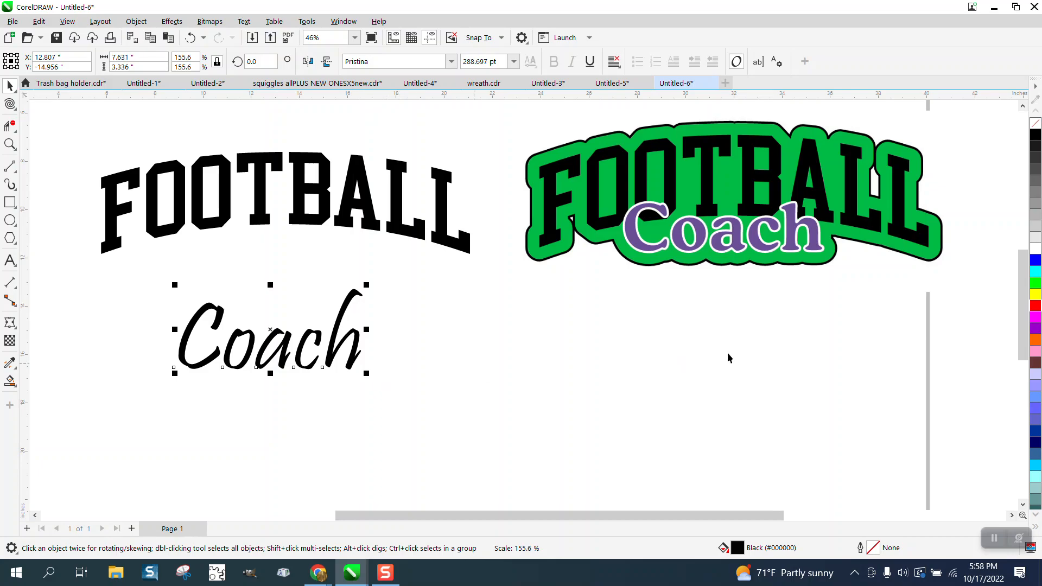
- Fill the Coach text with cyan and place it overlapping the lower middle of the FOOTBALL text
click(1037, 272)
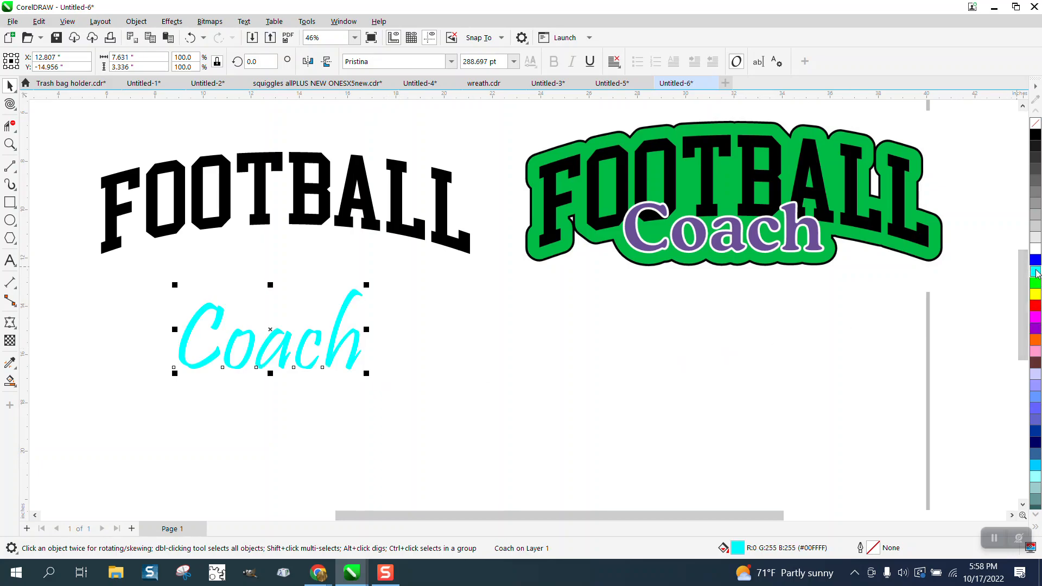
drag(276, 335, 282, 237)
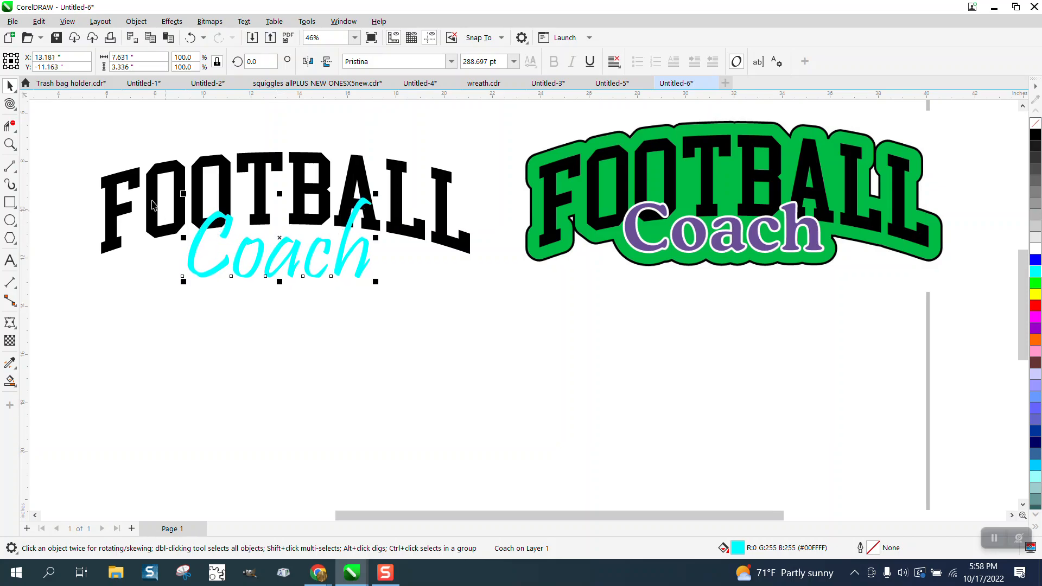
- Move the sample logo down and away from the lettering, and set the document's nudge distance to 16 inches
drag(589, 193, 664, 399)
drag(67, 125, 522, 318)
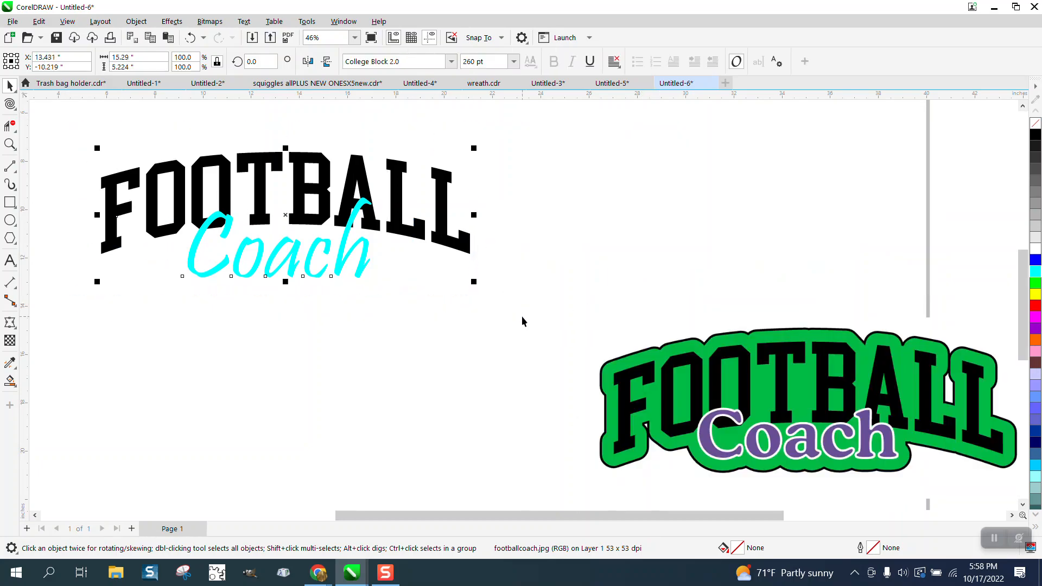
click(300, 123)
click(435, 61)
text(16)
key(Return)
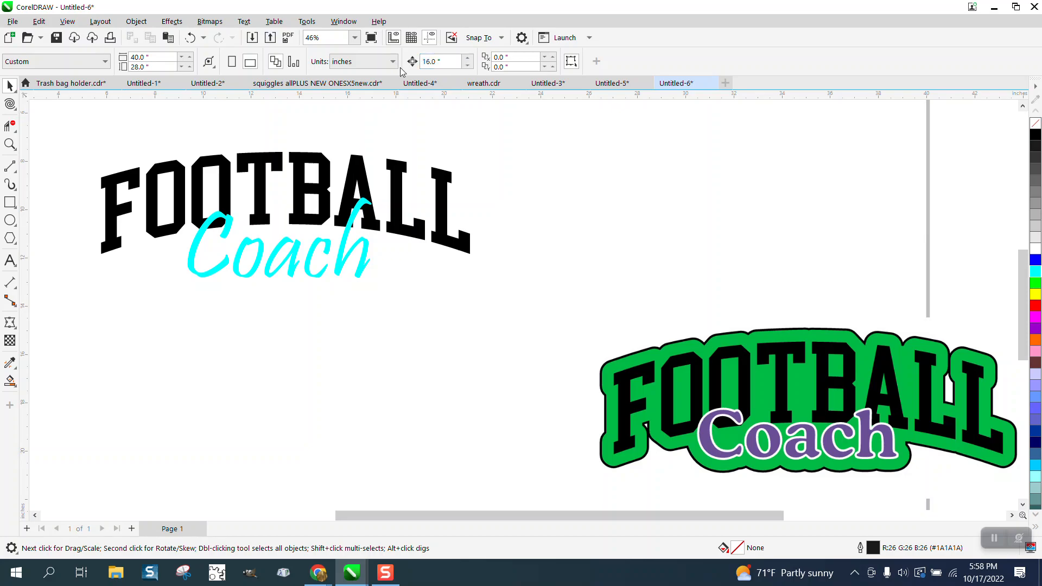
- Convert the FOOTBALL and Coach texts together to curves
drag(70, 132, 524, 309)
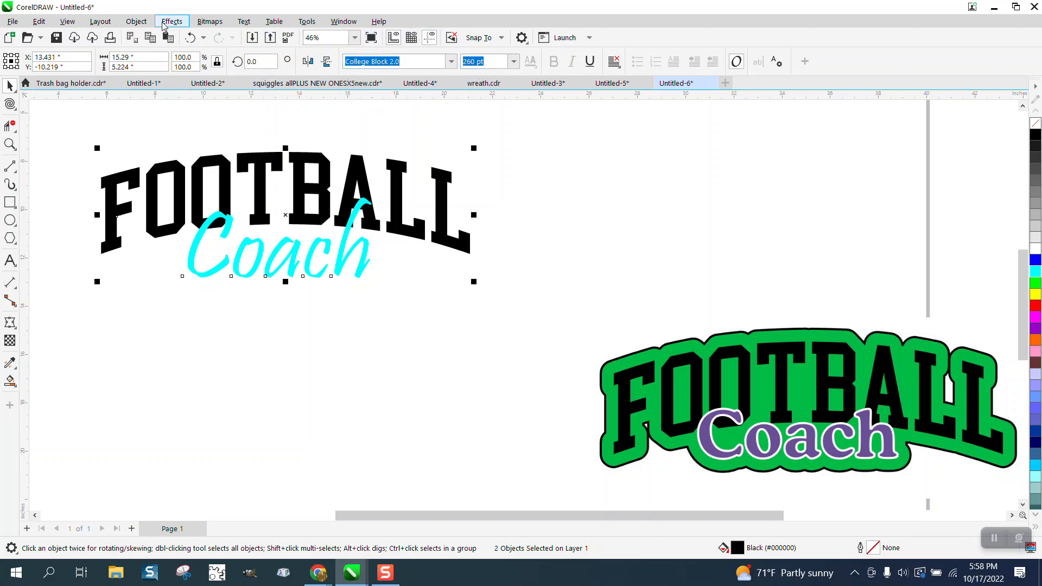
click(137, 21)
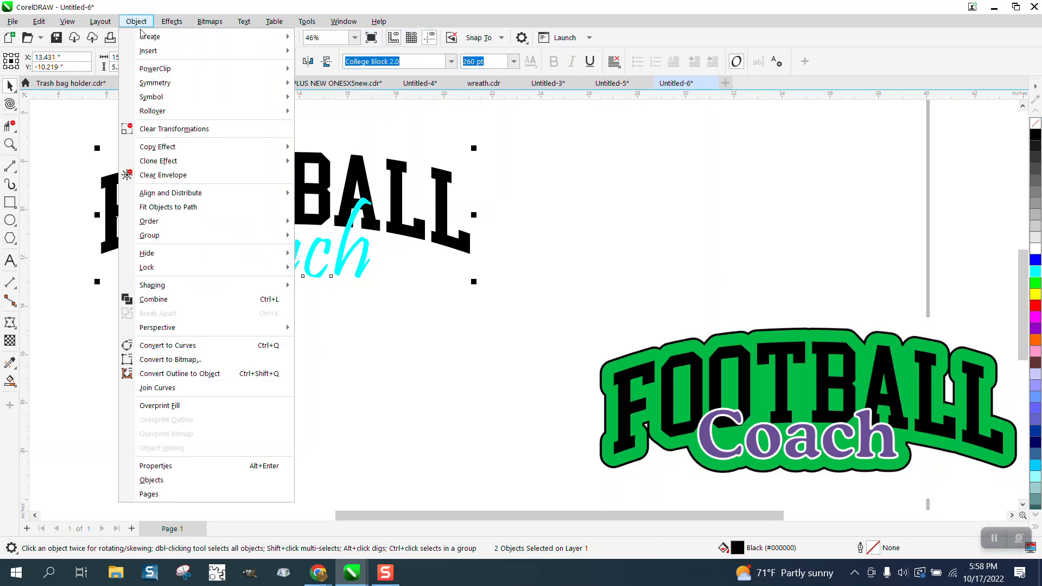
click(187, 345)
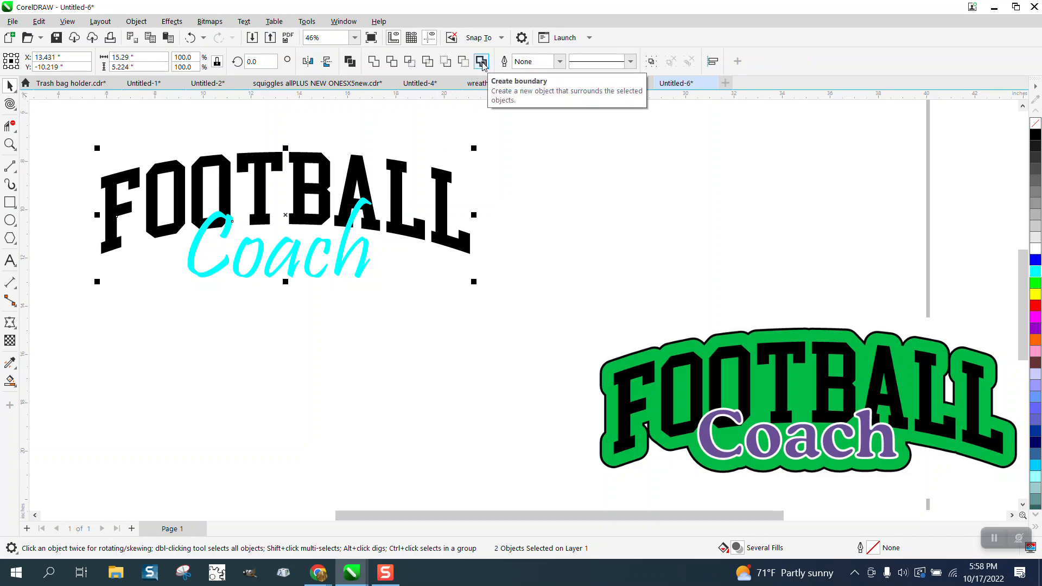
- Create a boundary around the combined lettering and shift that outline 16 inches to the right of the original
click(482, 62)
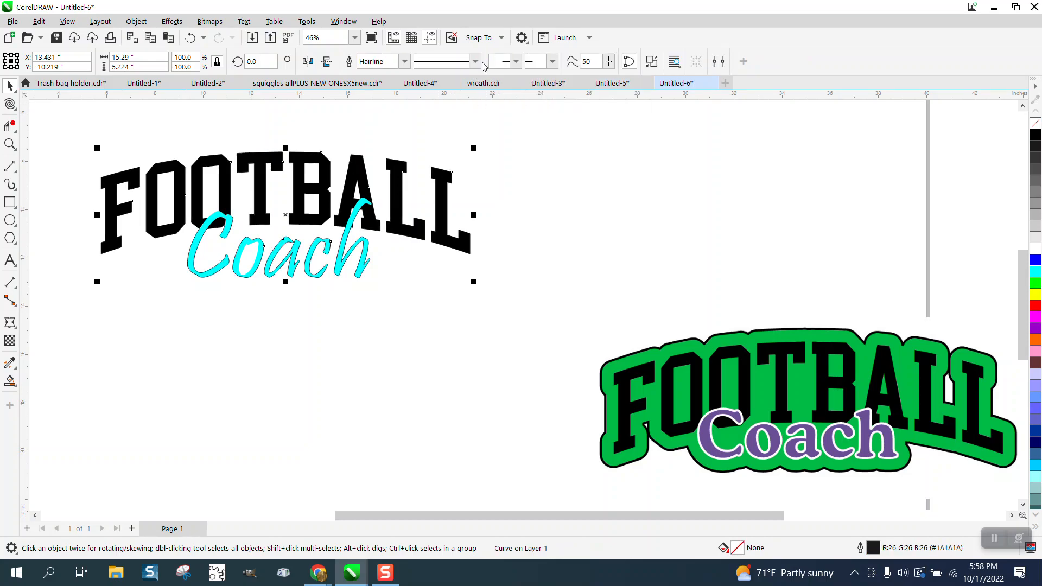
key(shift+Right)
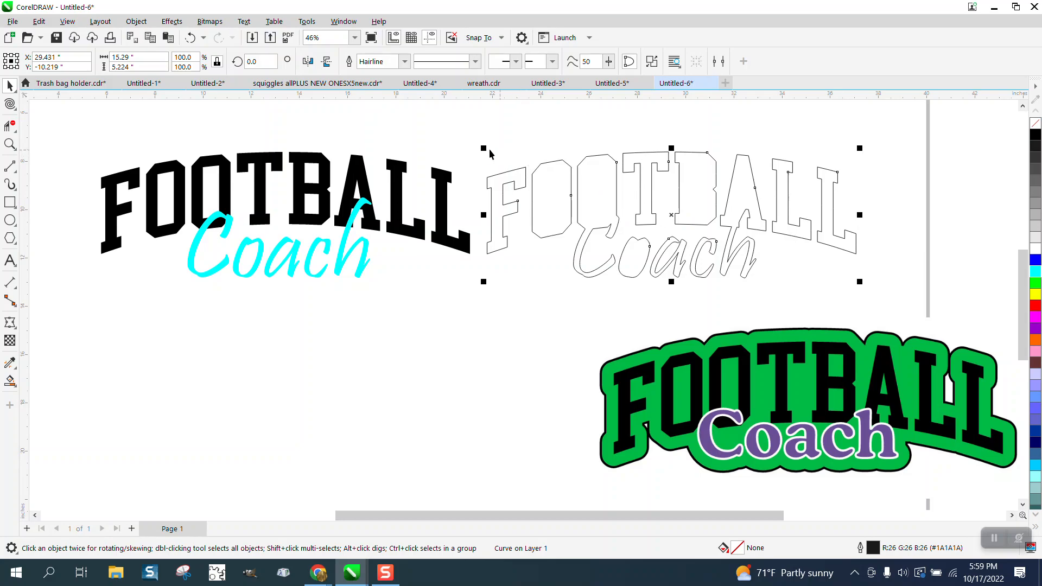
- Apply a one-step outside contour with a 0.5 inch offset to the boundary outline
click(172, 21)
click(187, 313)
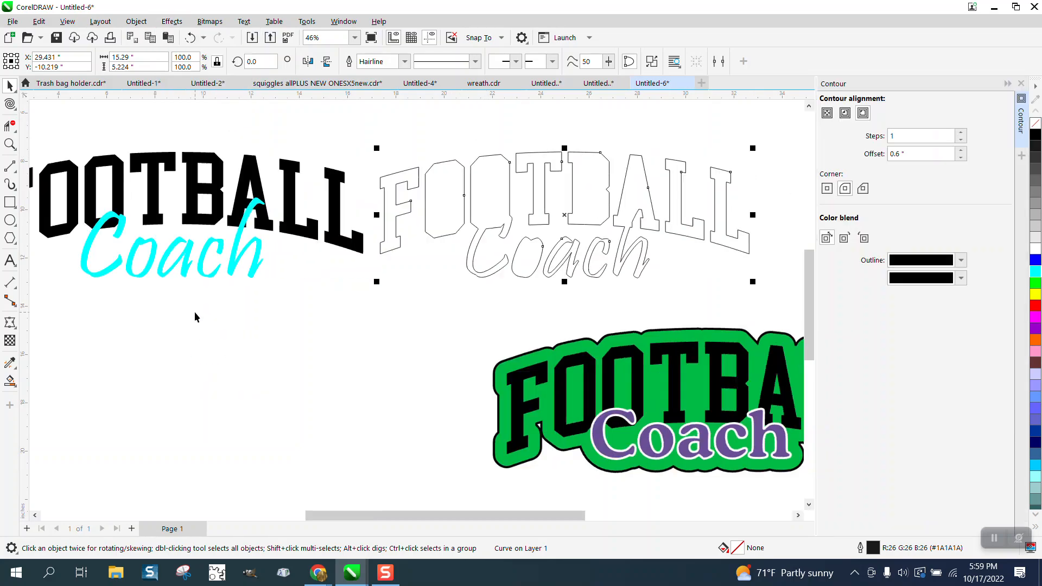
double_click(903, 154)
text(.)
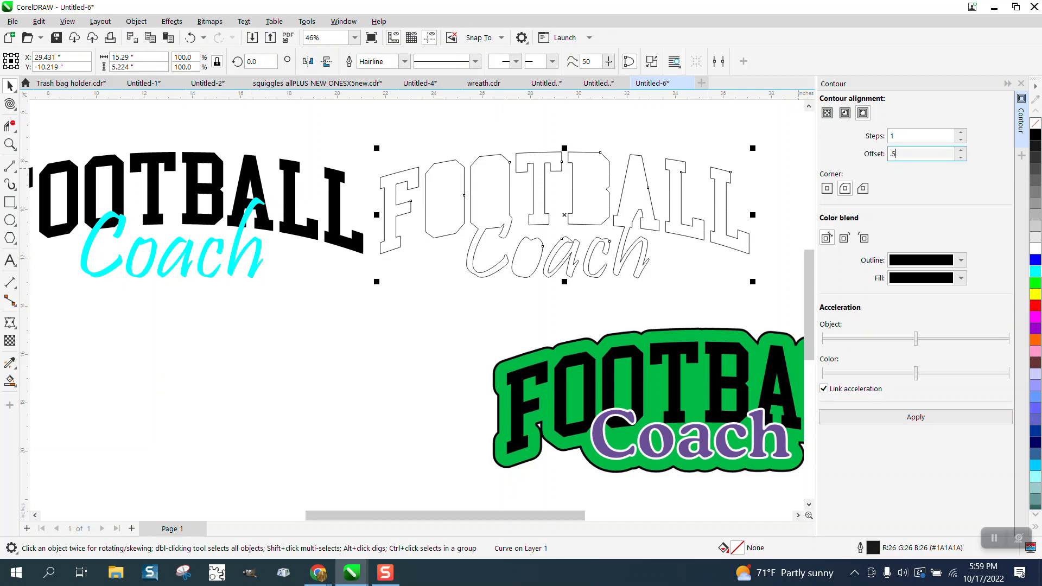
text(5)
click(917, 418)
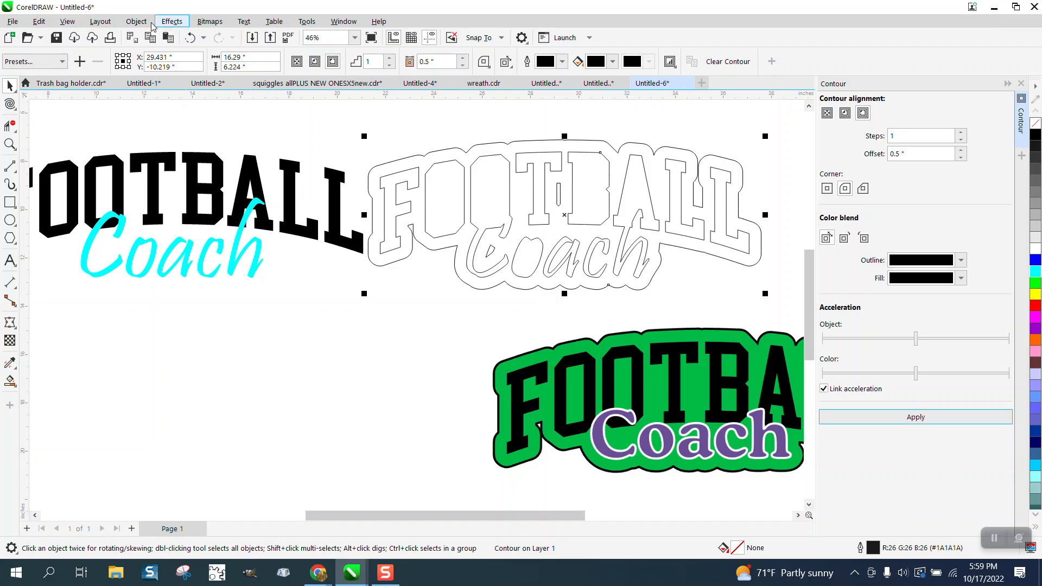
- Break the contour away from the boundary outline, and break the contour curve apart to separate its outer shape from the inner pieces
click(137, 22)
click(216, 315)
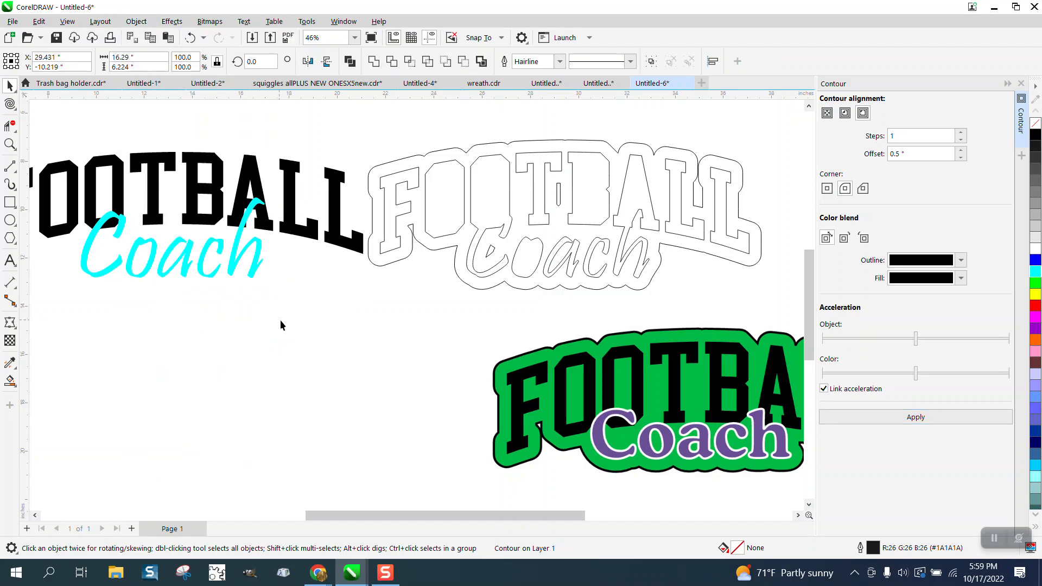
click(561, 197)
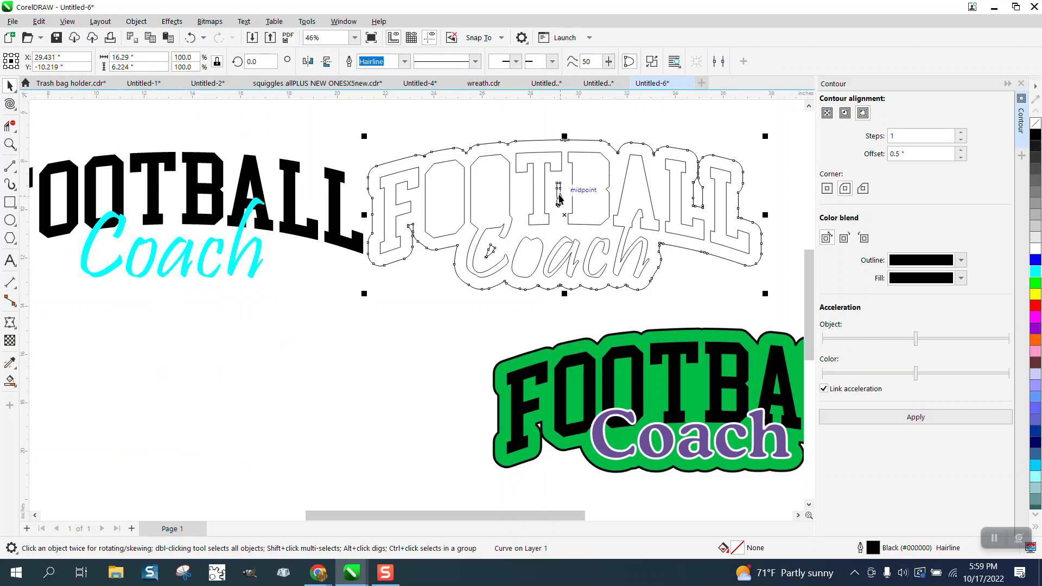
click(136, 21)
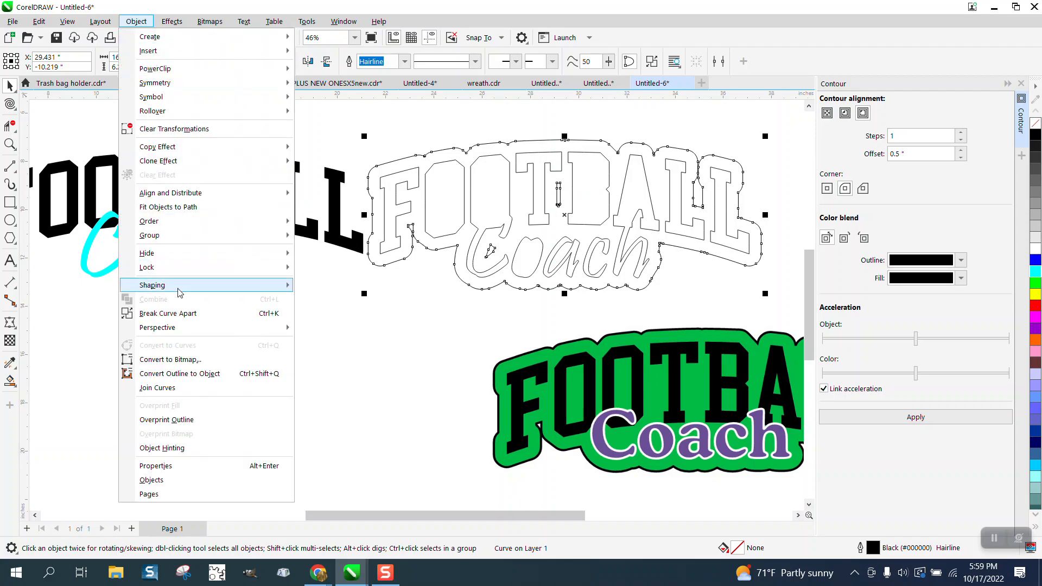
click(184, 313)
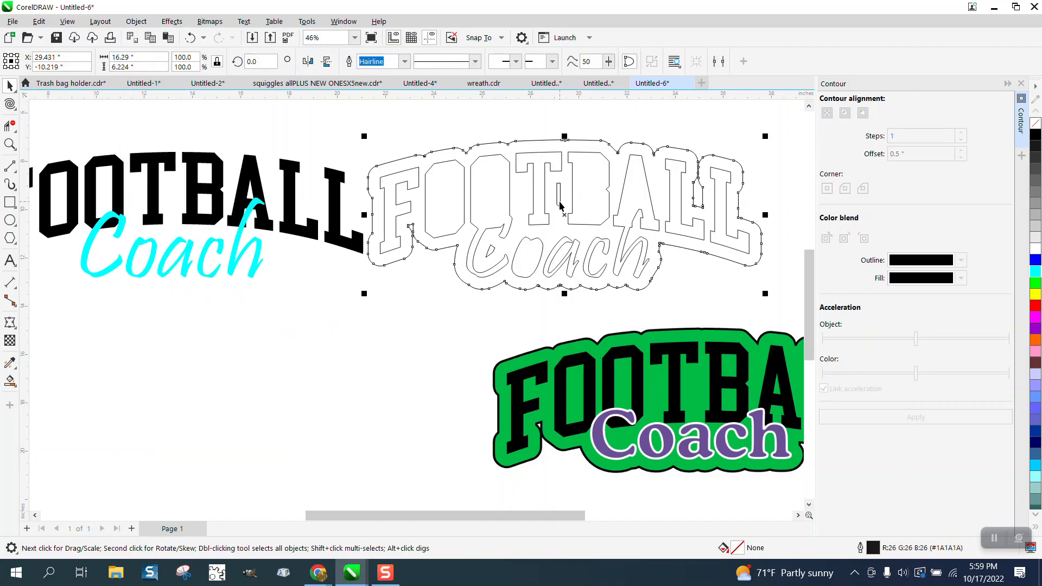
- Shift the outer contour shape 16 inches left onto the lettering and fill it with bright green
key(Left)
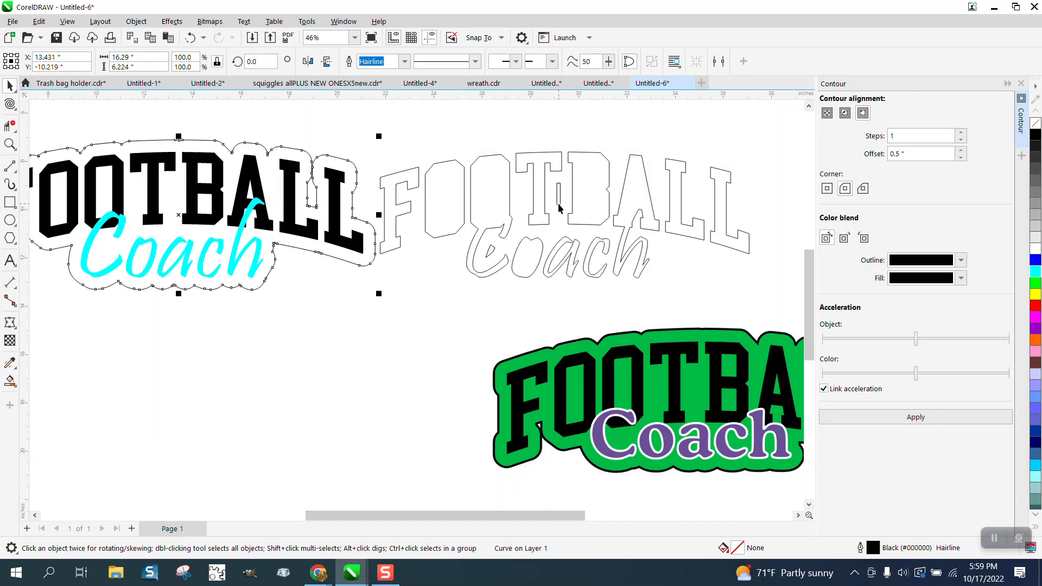
scroll(559, 206, down, 1)
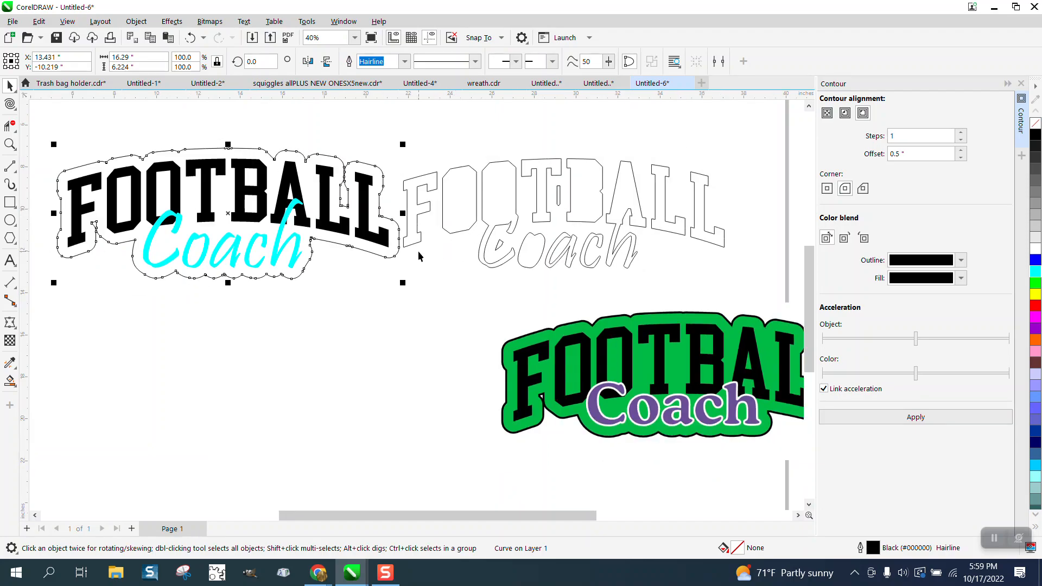
key(Down)
scroll(462, 217, down, 1)
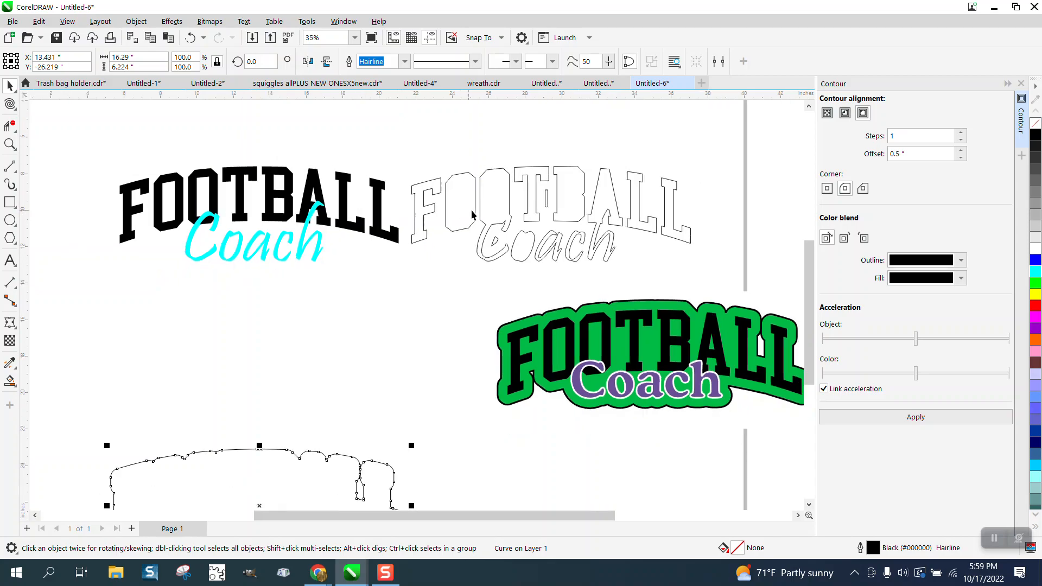
click(1037, 282)
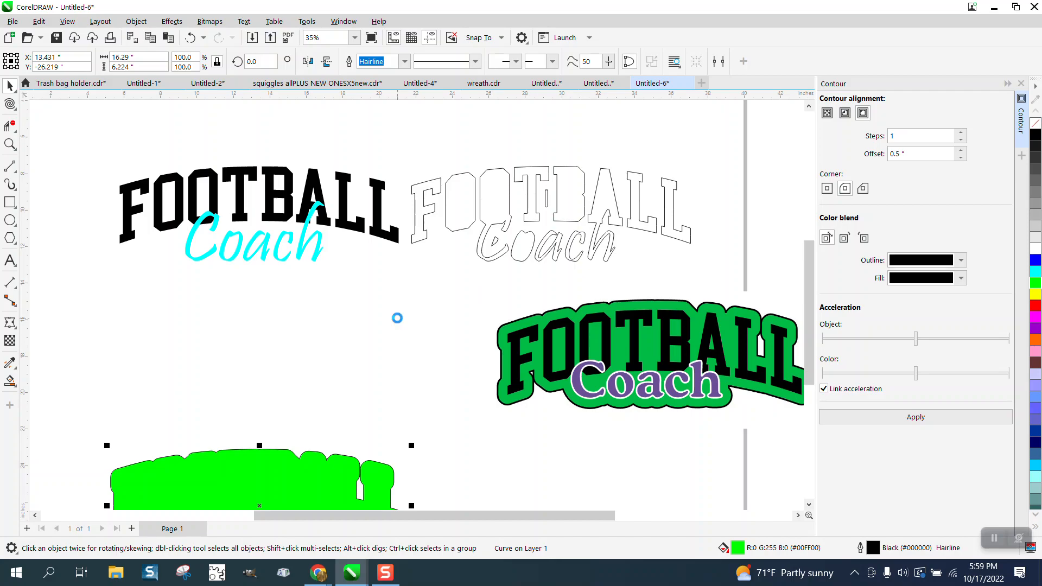
key(Up)
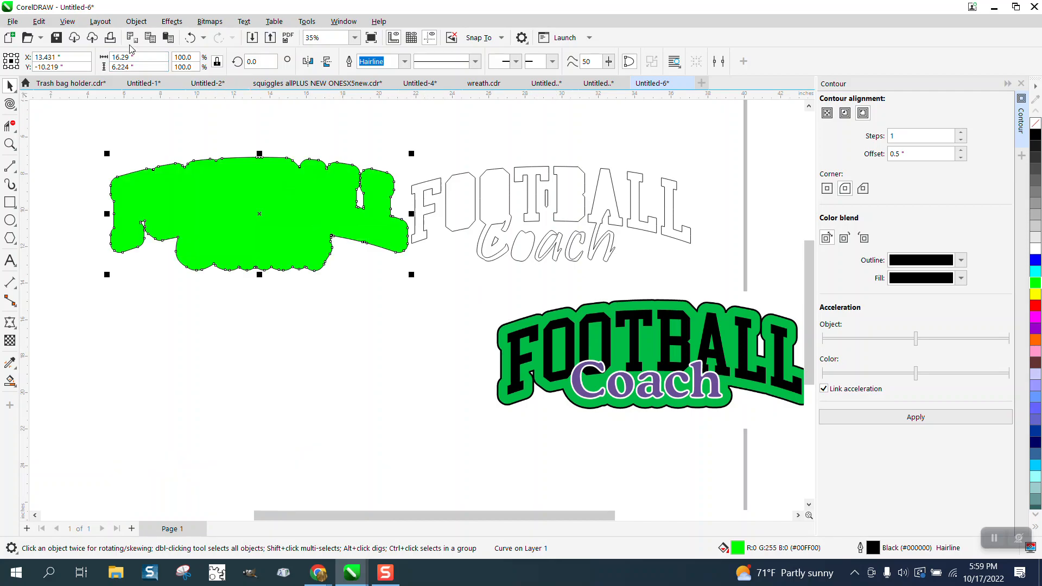
- Send the green contour shape behind the FOOTBALL and Coach lettering
click(136, 21)
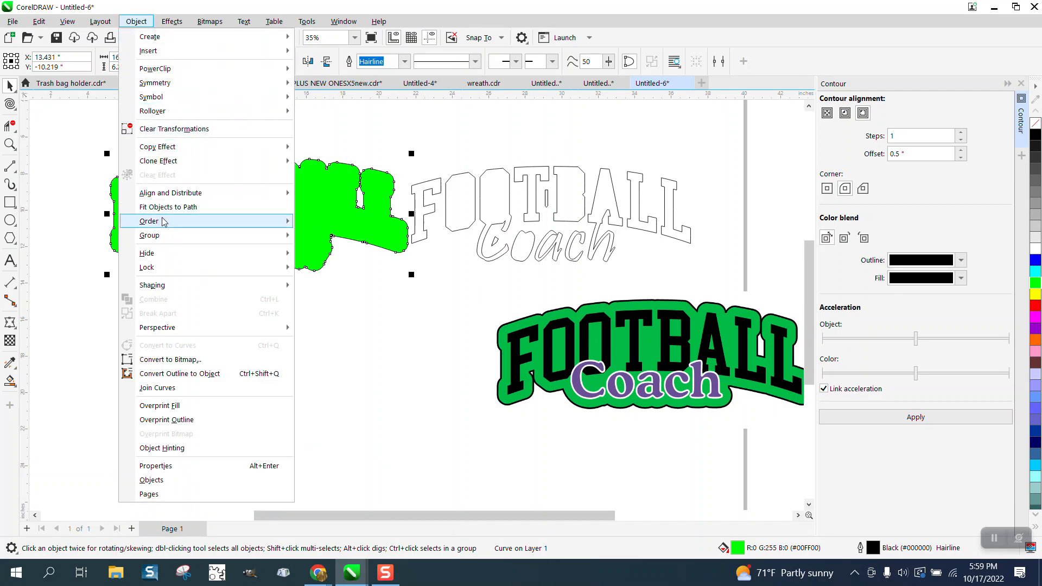
mouse_move(162, 222)
click(335, 239)
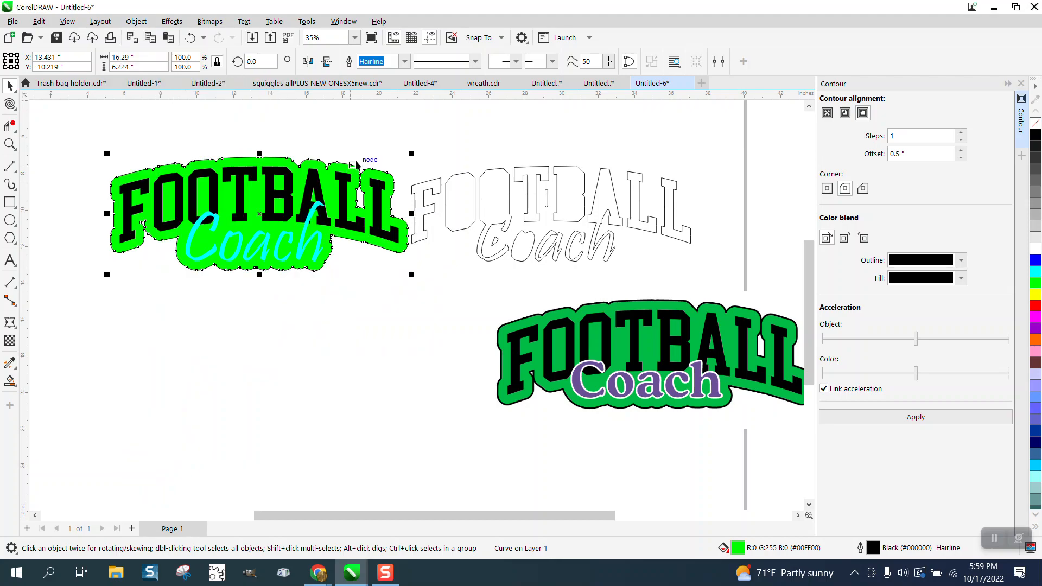
click(370, 124)
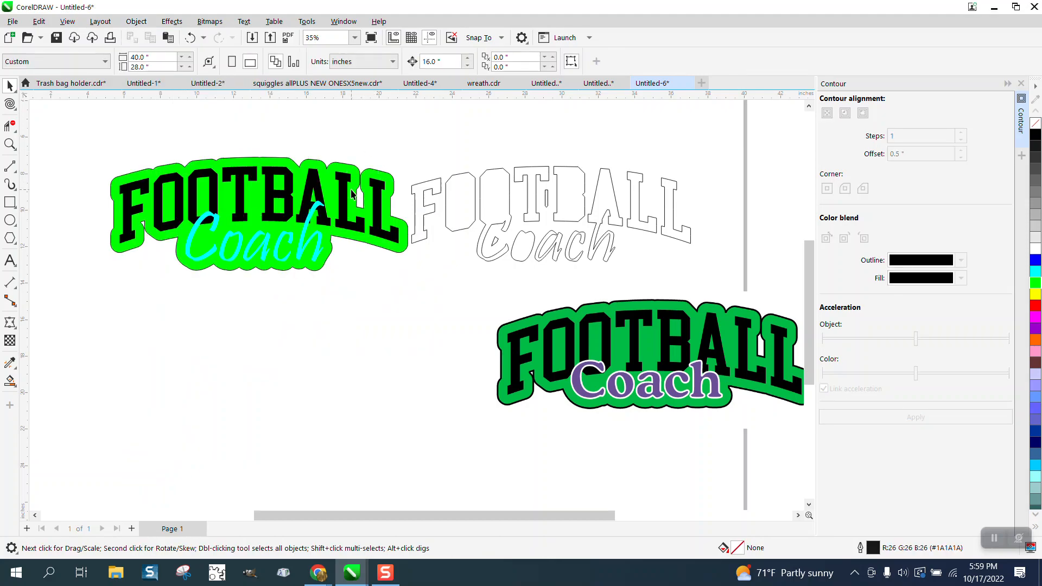
- Give the Coach text a white outline 0.03125 inches wide
click(9, 143)
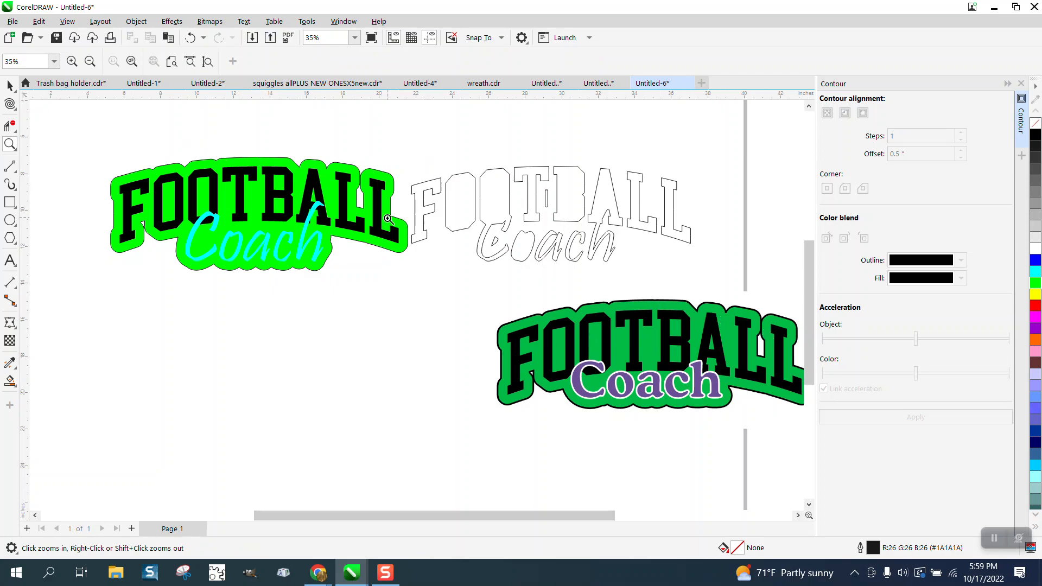
drag(84, 130, 452, 298)
key(space)
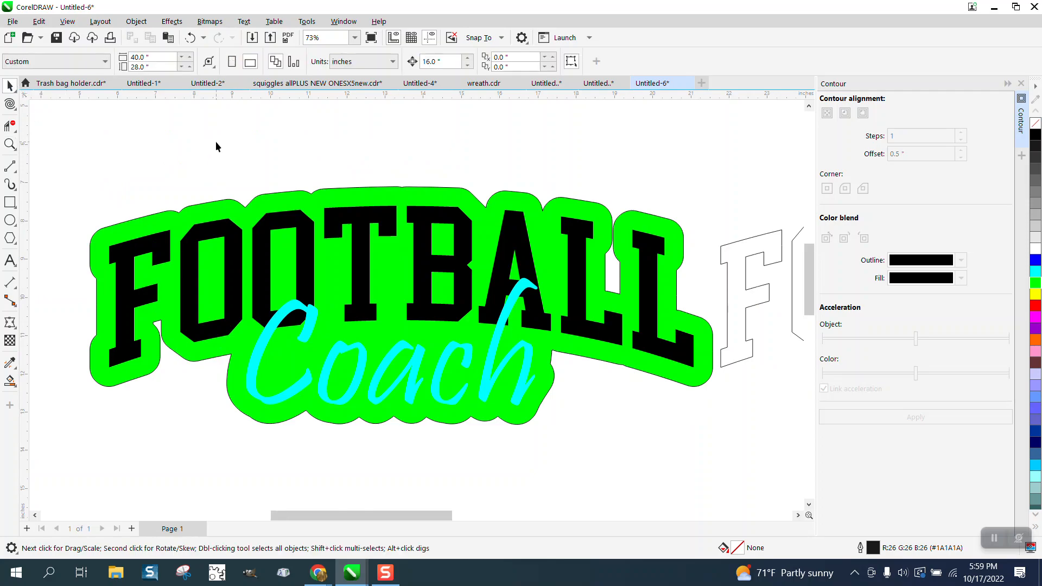
click(315, 317)
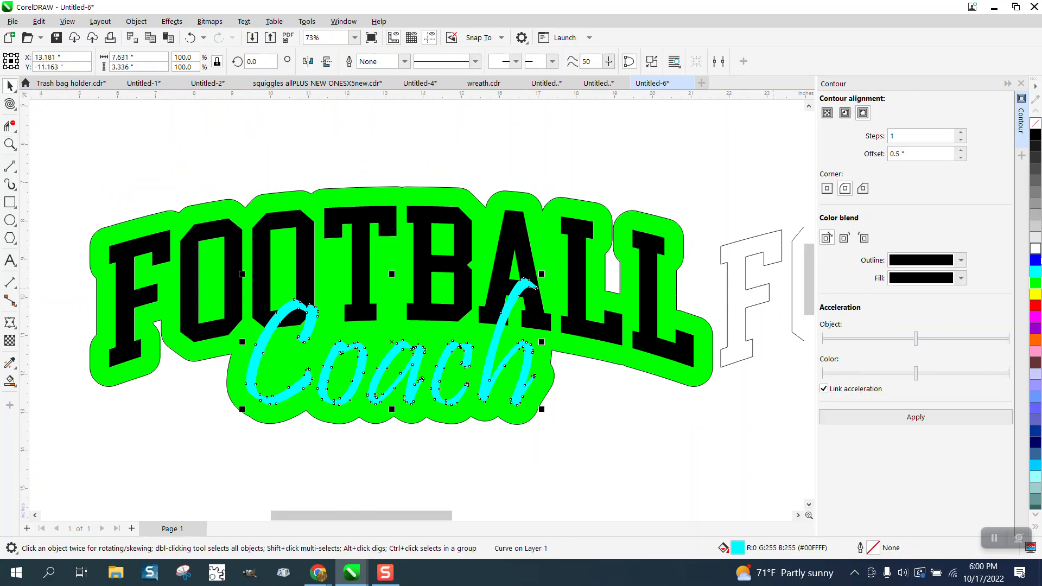
right_click(1035, 249)
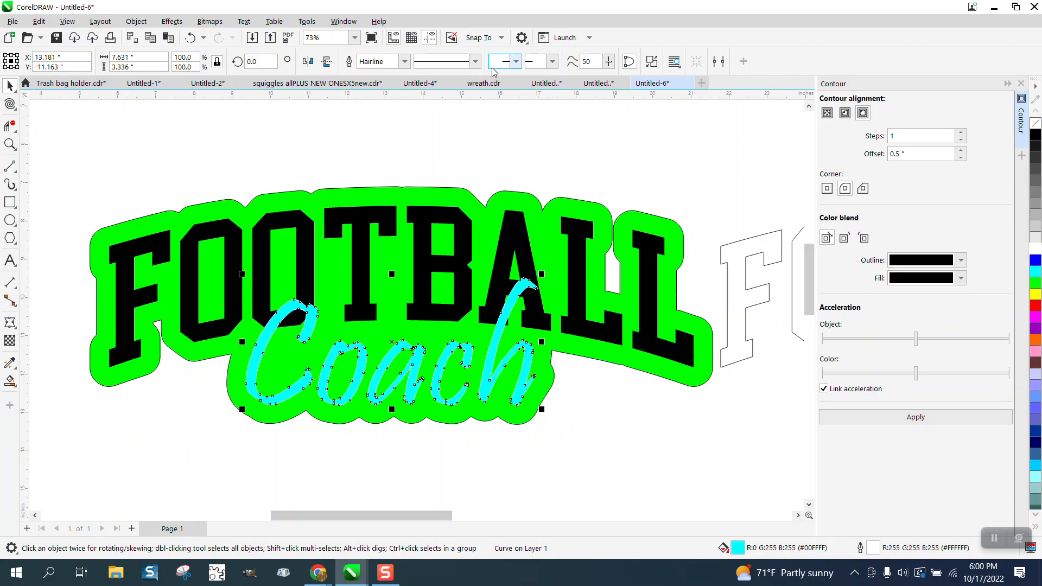
click(404, 61)
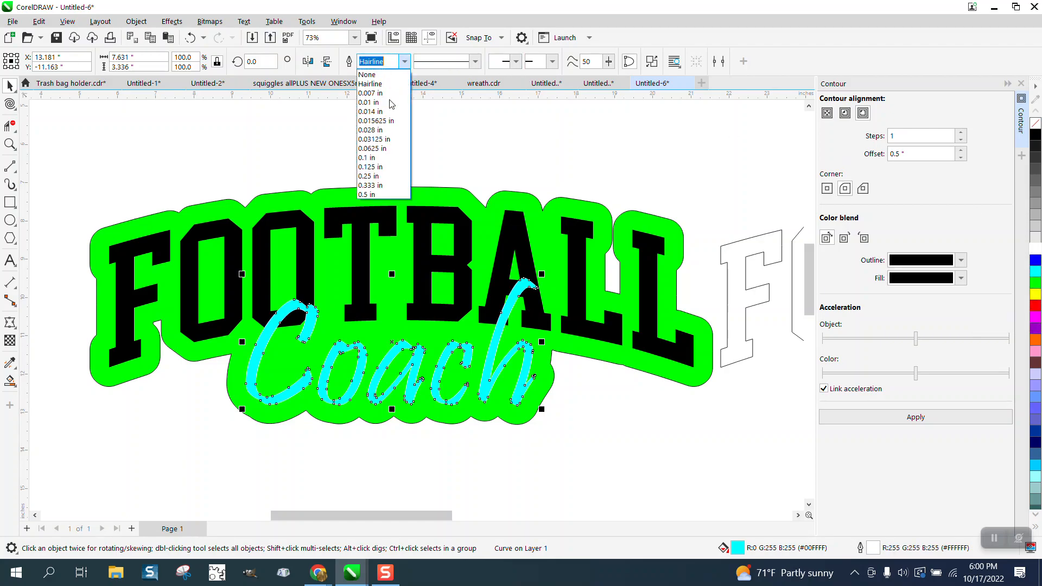
click(376, 158)
click(405, 61)
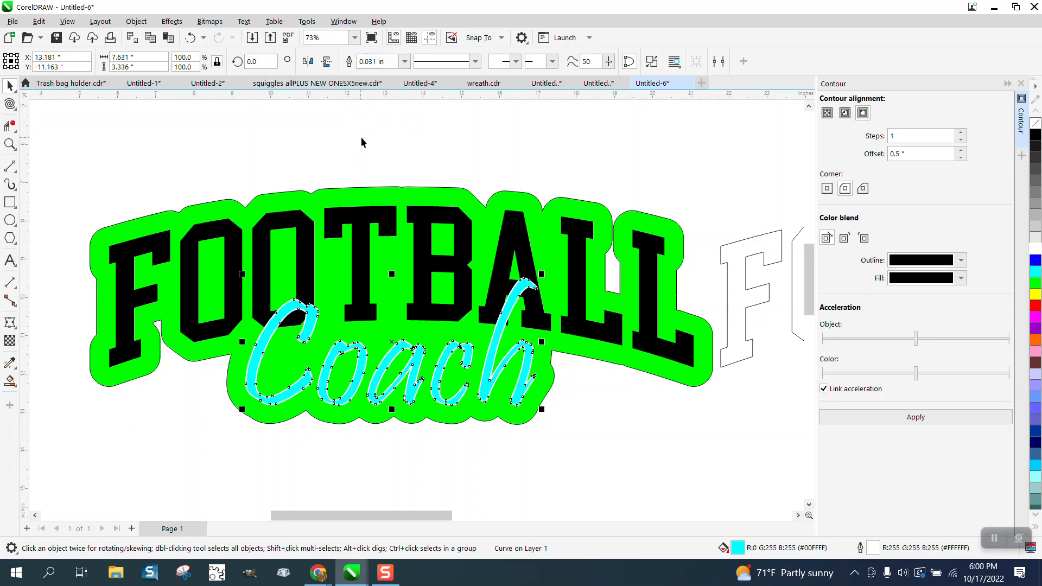
click(410, 142)
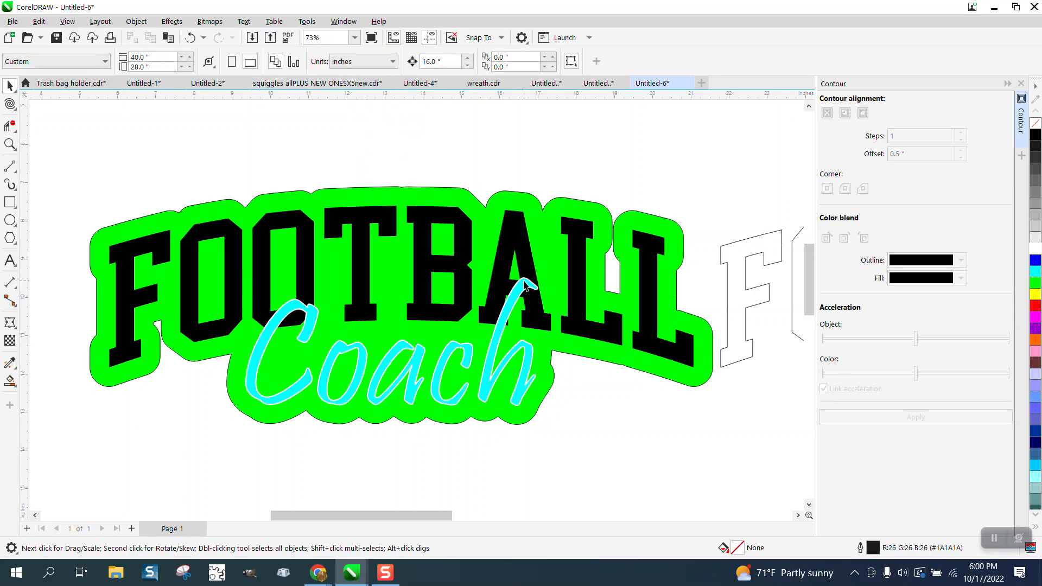
- Change the Coach text's fill to blue
click(524, 282)
click(1036, 260)
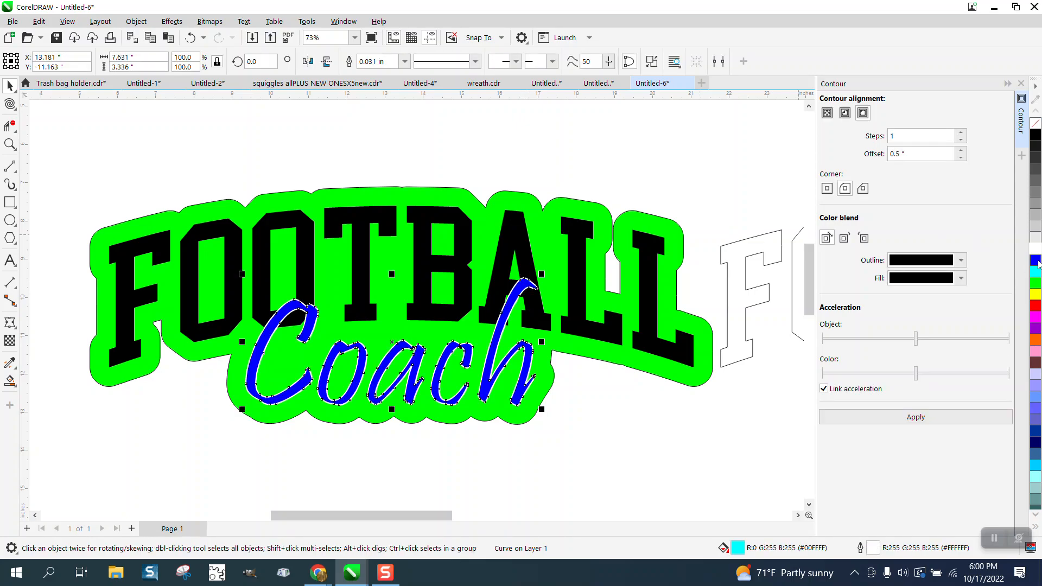
click(651, 149)
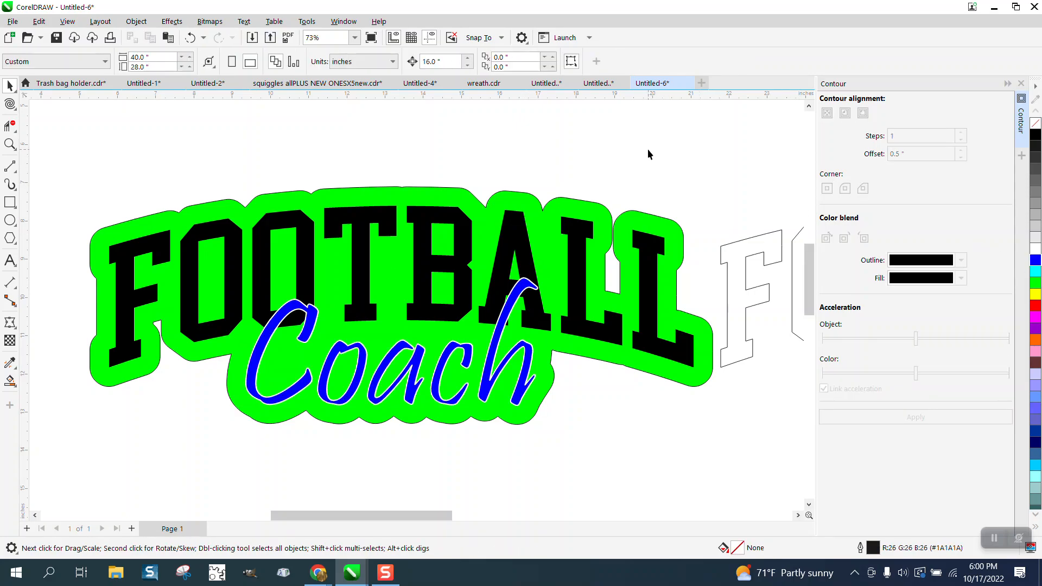
- Set the outline width of the green background shape to 0.0625 inches
click(595, 202)
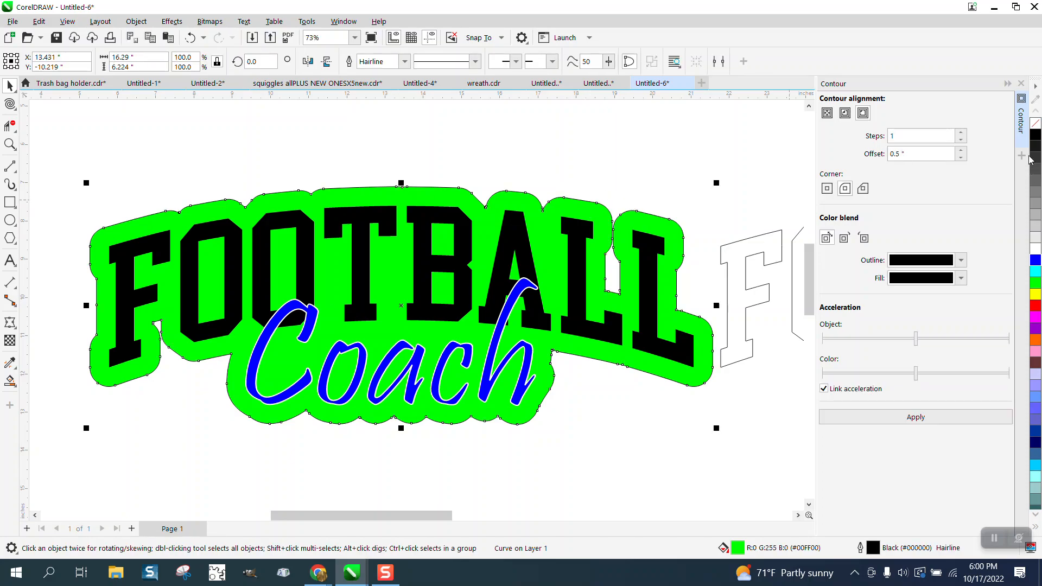
click(405, 62)
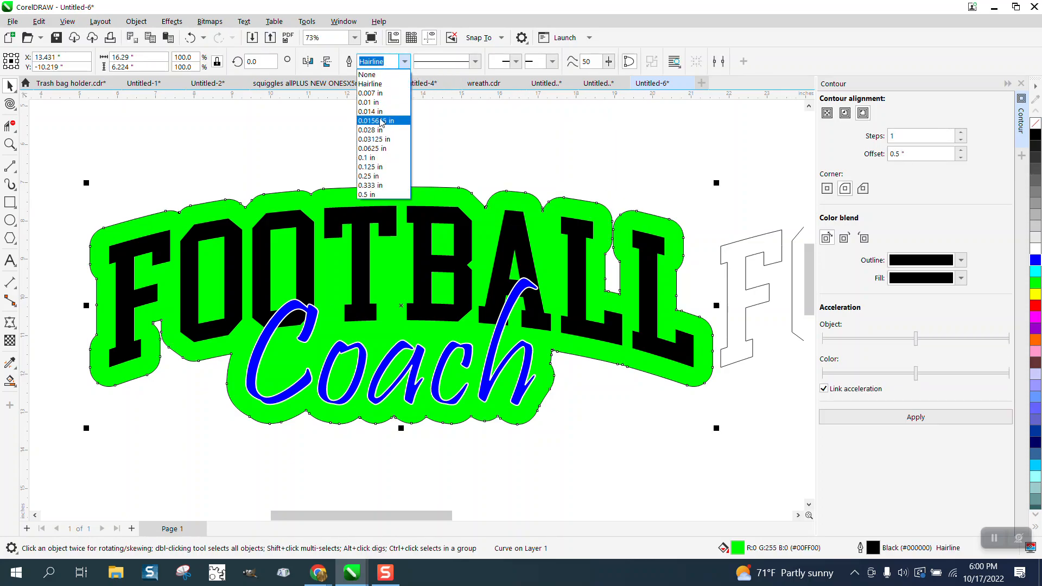
click(369, 158)
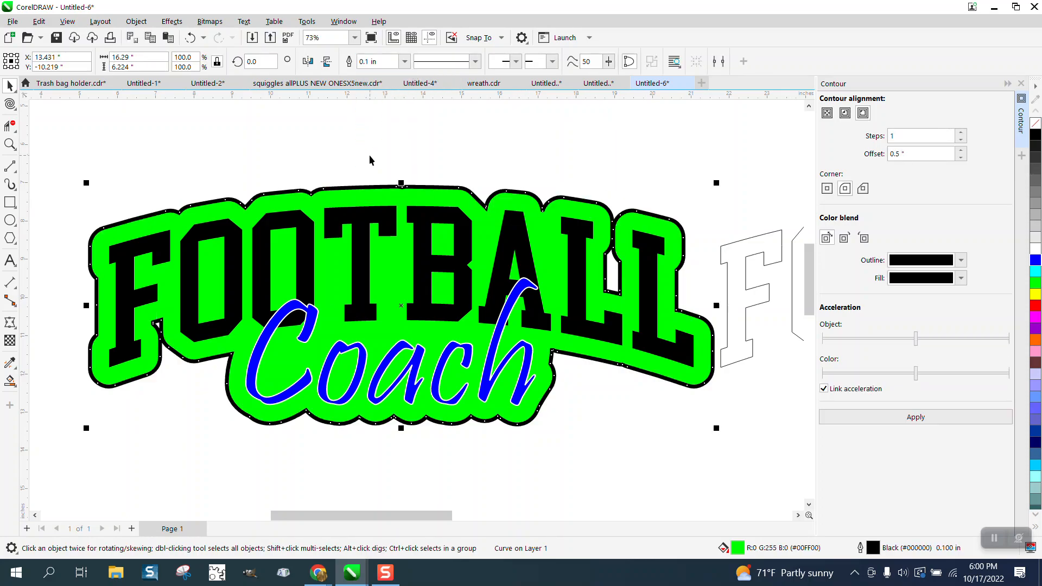
click(404, 62)
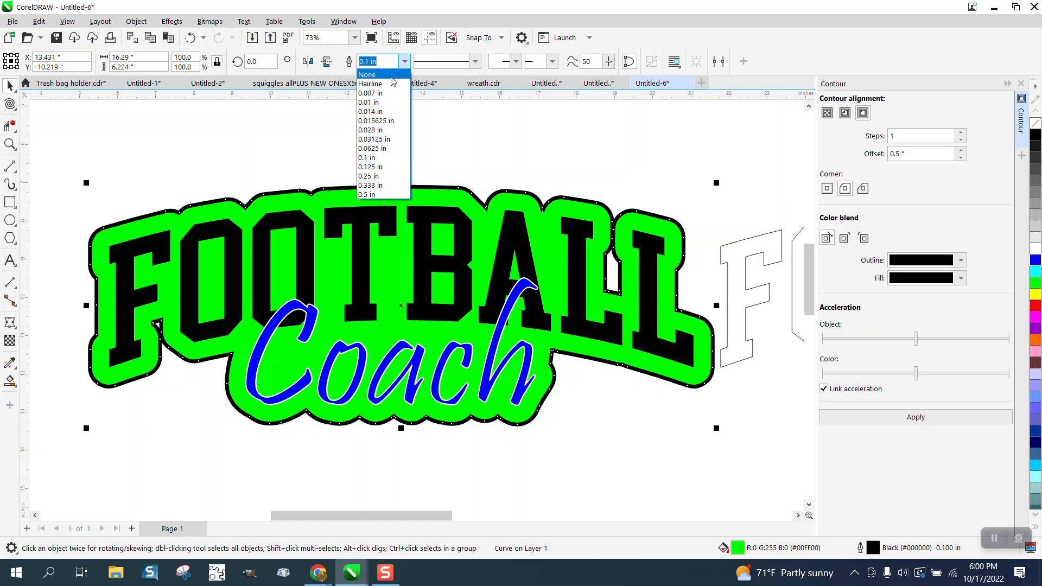
click(369, 148)
click(457, 146)
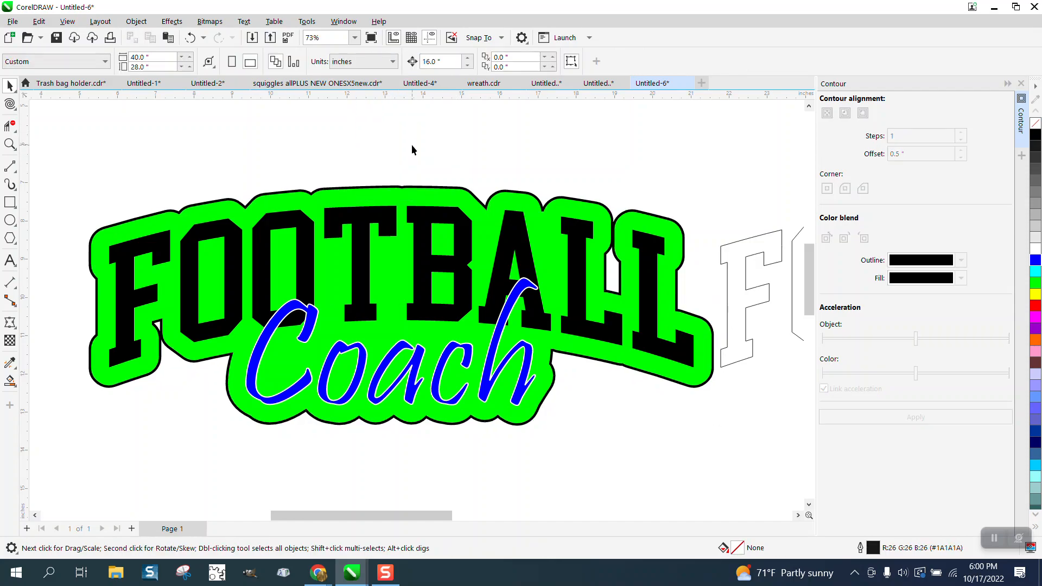
- Examine the assembled logo, closely checking the white outline around Coach and the black border of the green background
scroll(377, 141, down, 1)
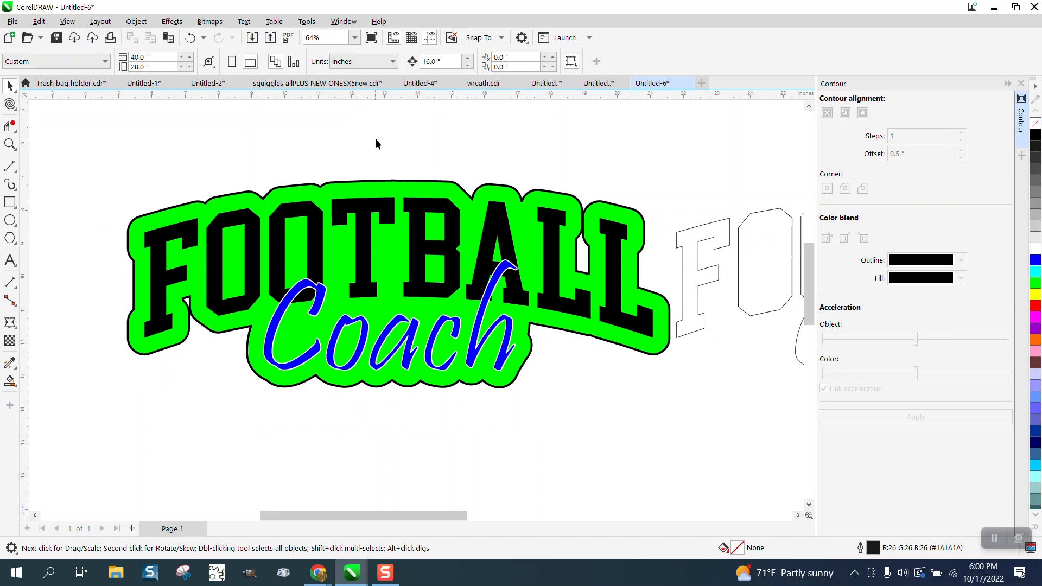
scroll(483, 311, down, 2)
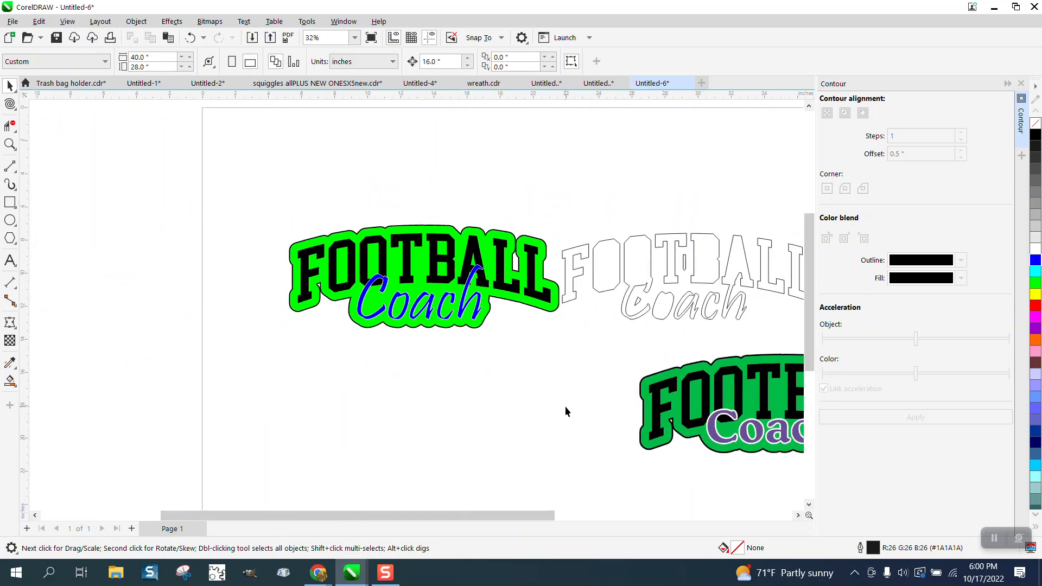
click(10, 144)
drag(291, 213, 619, 375)
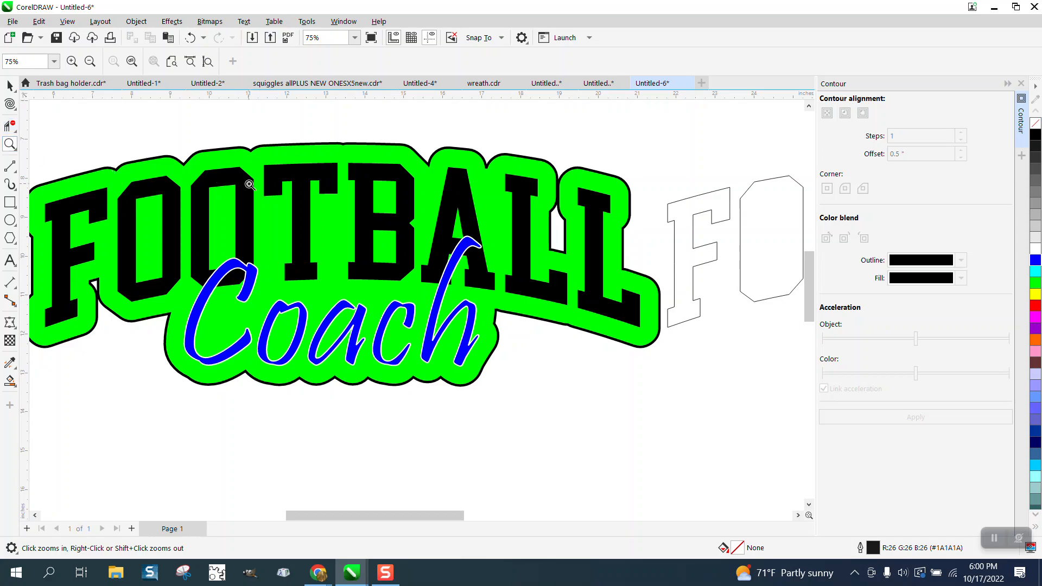
drag(193, 216, 587, 436)
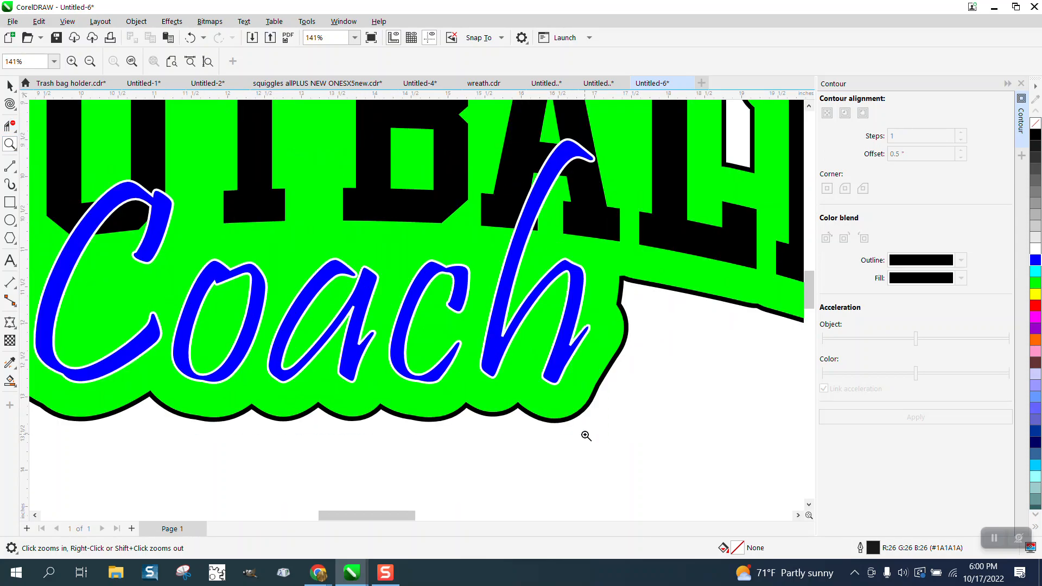
scroll(399, 306, down, 4)
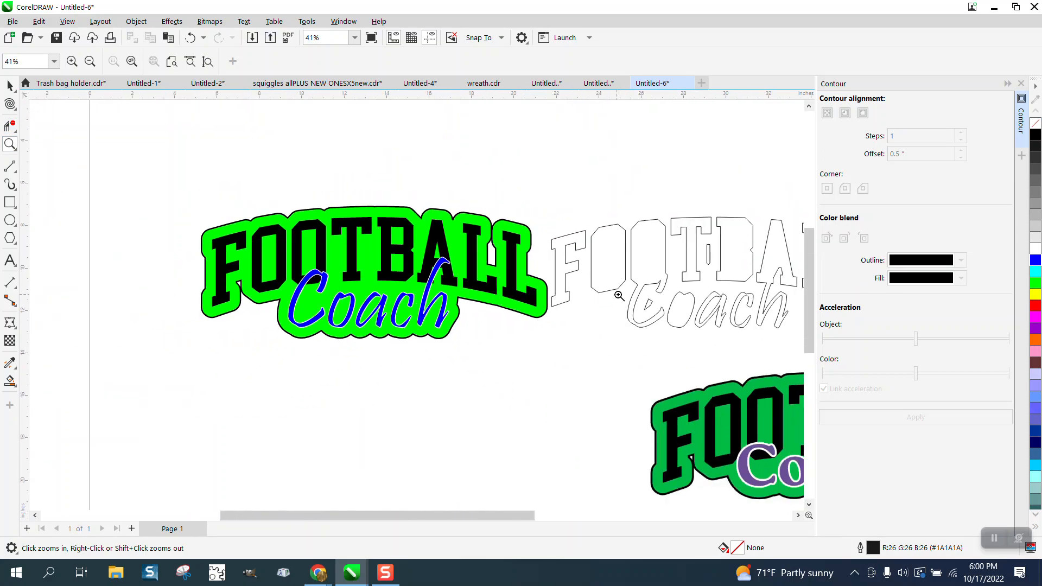
- Delete the unfilled outline copy of the Football Coach lettering beside the finished logo
click(10, 85)
click(593, 238)
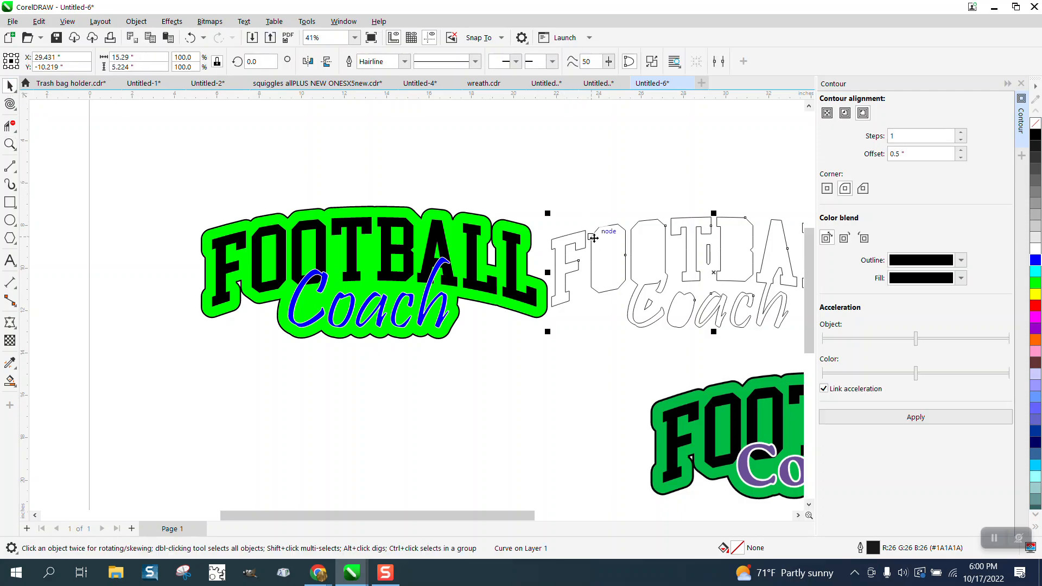
key(Delete)
drag(769, 330, 770, 331)
key(Delete)
scroll(470, 211, down, 1)
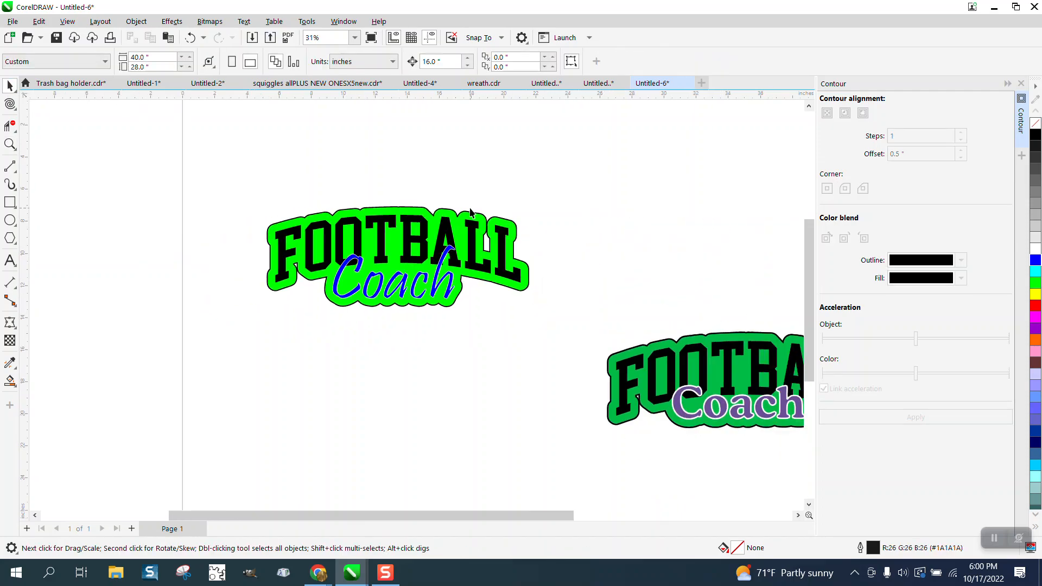
- Draw a rectangle about 19.5 by 15.4 inches around the finished logo and fill it with light grey (#CCCCCC)
click(10, 202)
drag(242, 150, 554, 397)
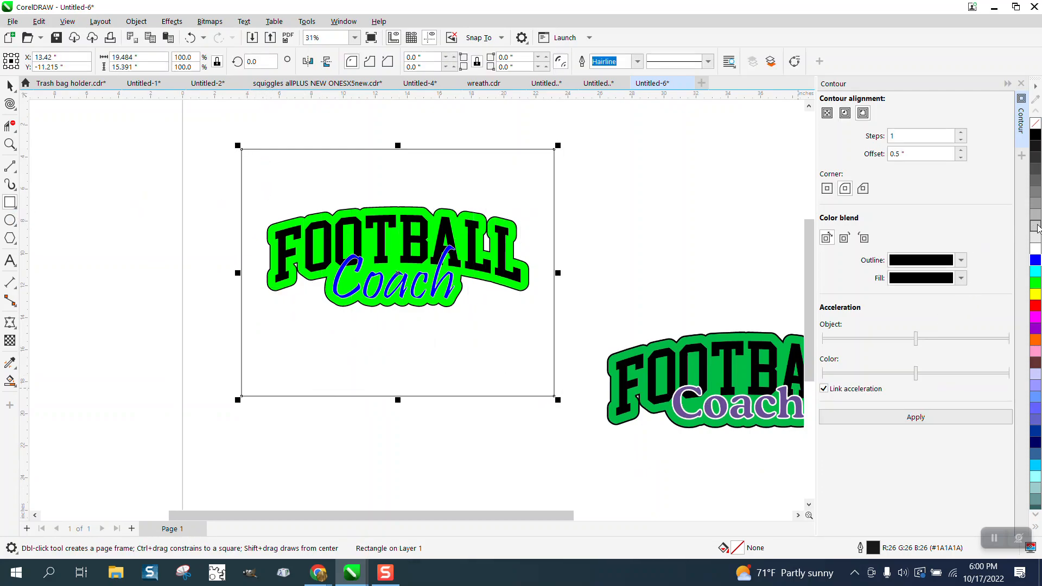
click(1037, 227)
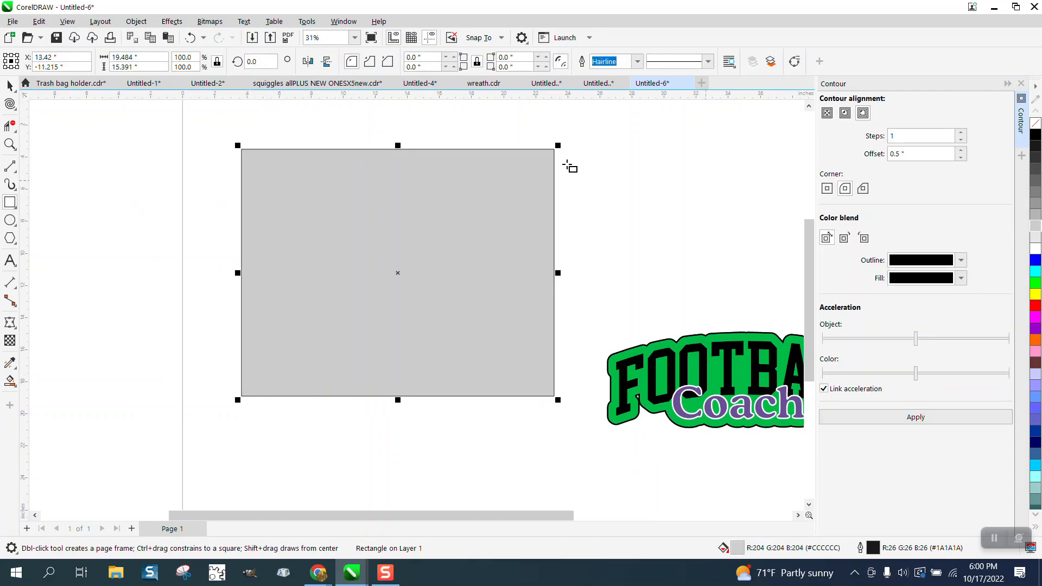
- Send the grey rectangle to the back of the page, behind the Football Coach logo, and deselect it
click(136, 21)
mouse_move(149, 221)
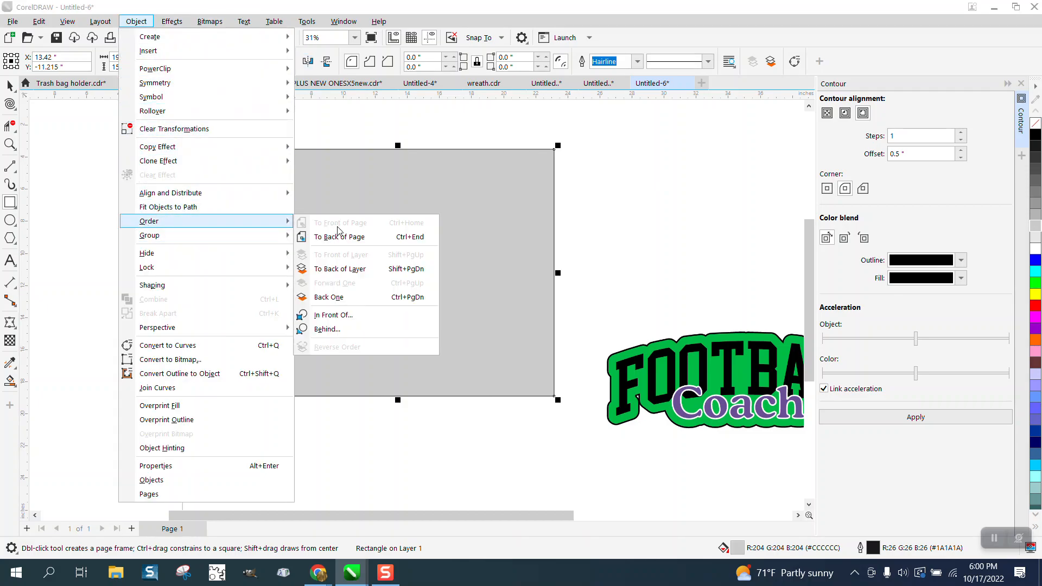
click(339, 236)
click(9, 87)
click(145, 152)
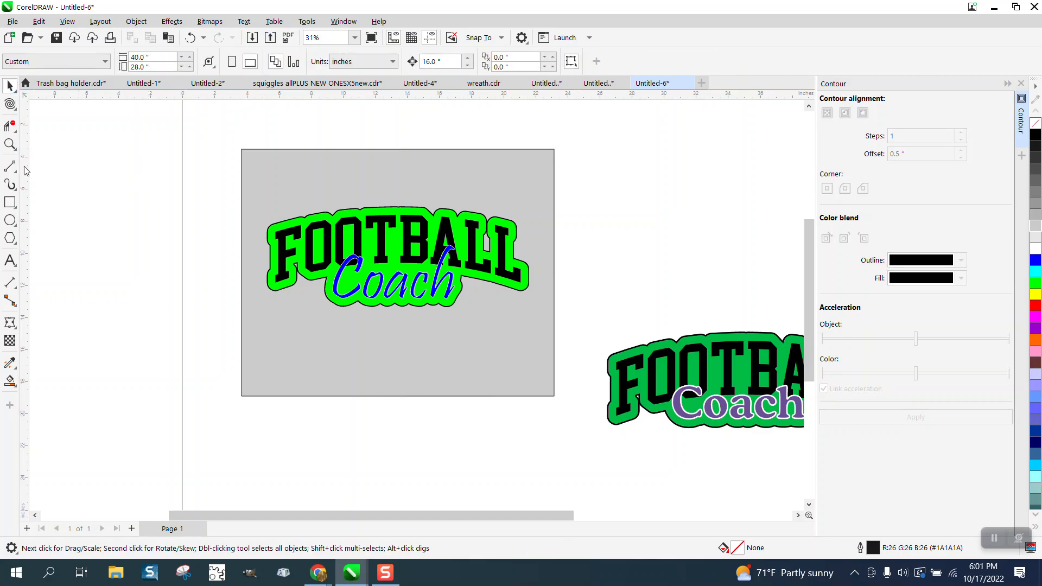
- Examine the white outline of the Coach script and the logo's border closely against the grey backdrop
click(10, 144)
drag(247, 151, 599, 437)
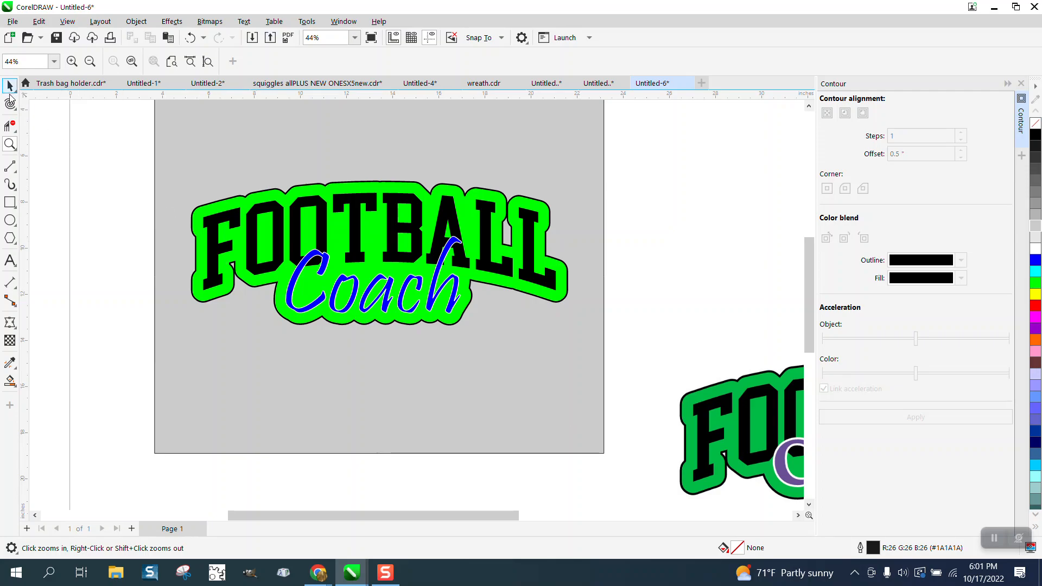
drag(254, 202, 546, 361)
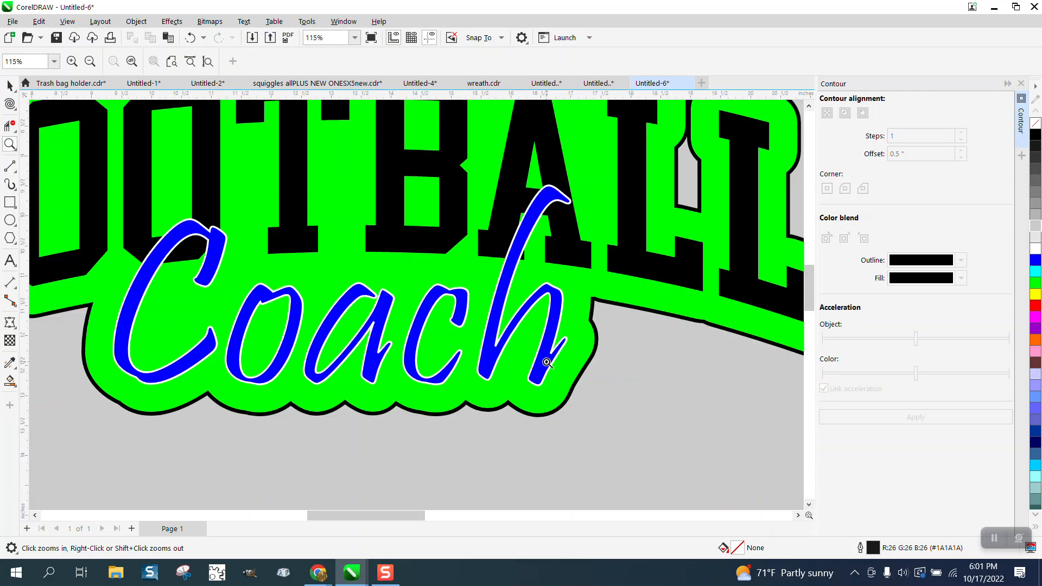